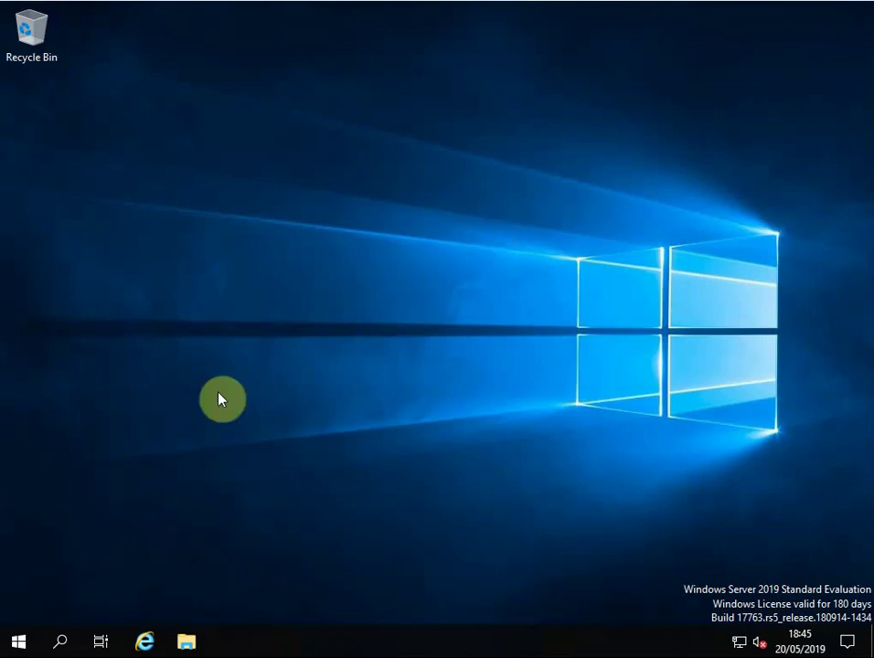
Open Server Manager and start adding roles and features, keeping role-based installation on the local server, up to the role selection.
click(20, 641)
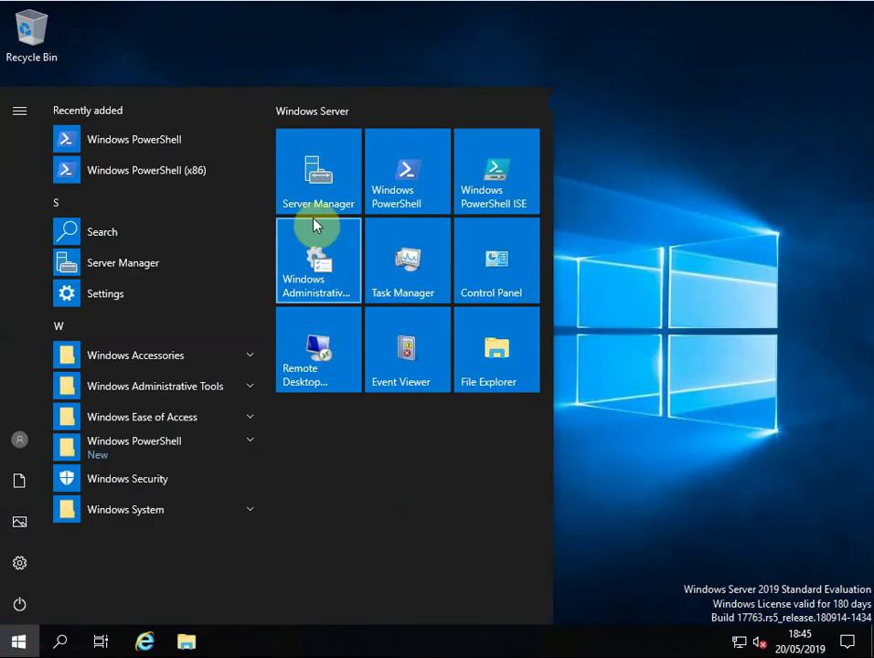
click(331, 200)
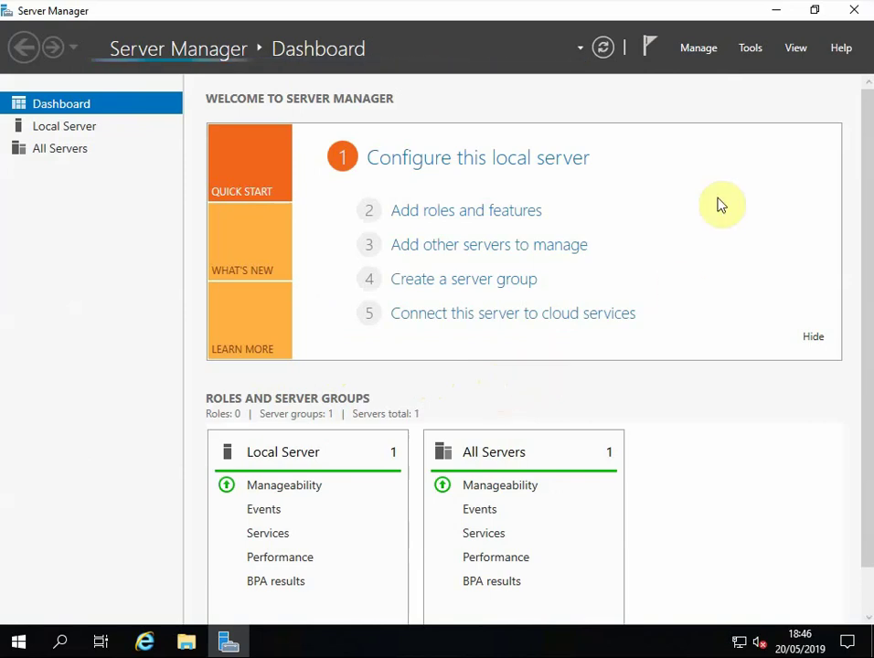
click(697, 53)
click(713, 72)
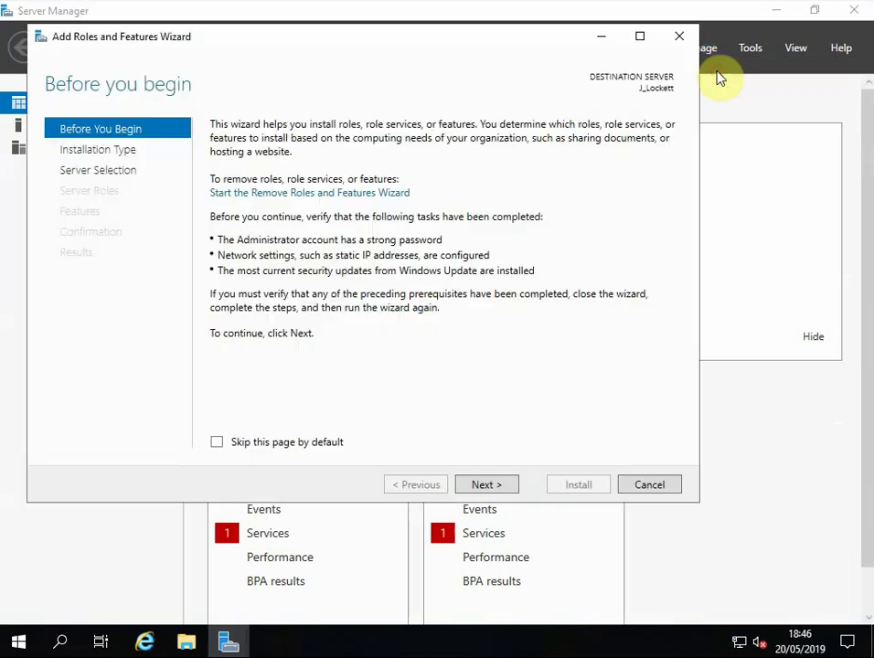
click(505, 485)
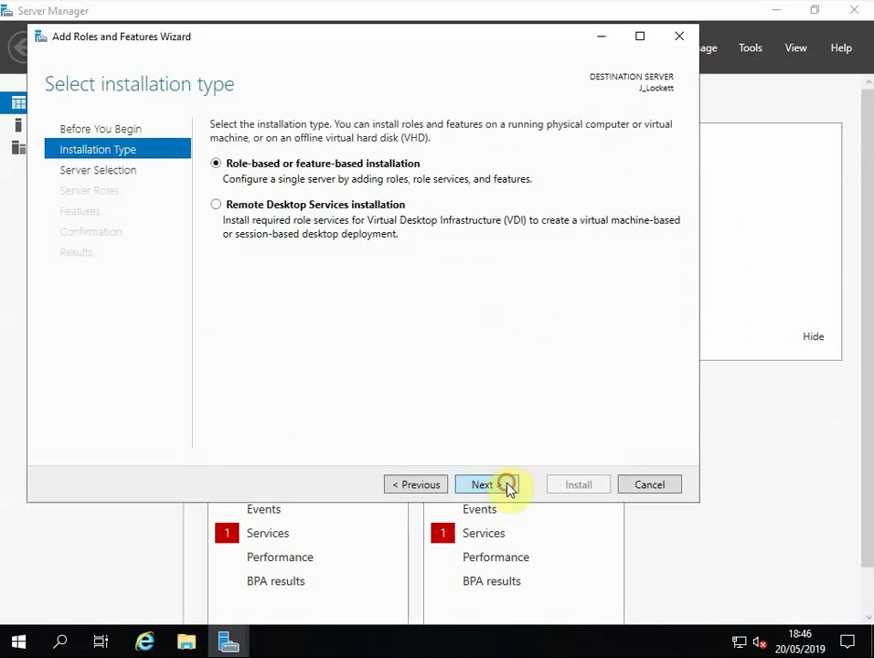
click(508, 487)
click(505, 485)
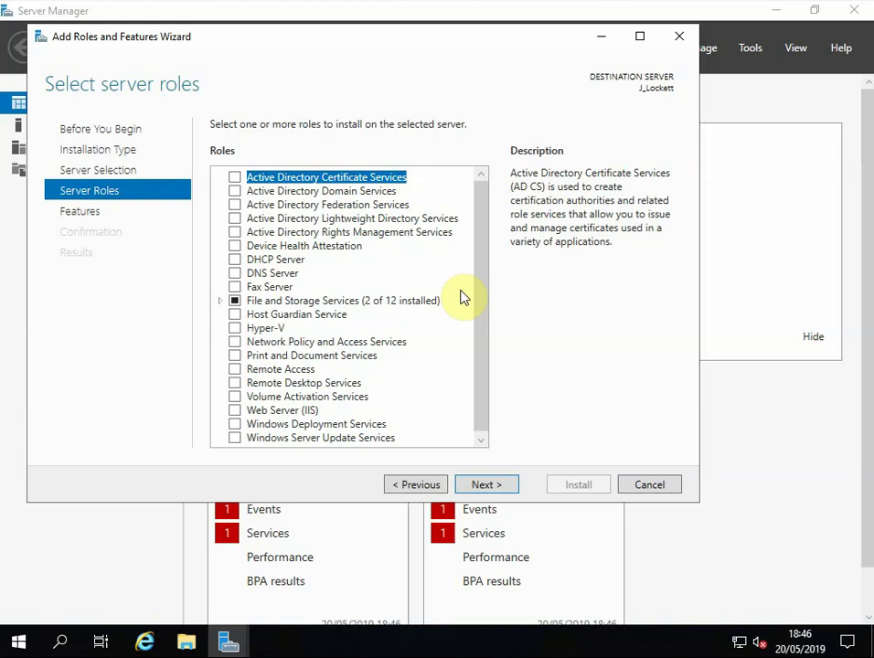
Select the File Server Resource Manager role under File and iSCSI Services and include its required management tools.
scroll(485, 292, down, 1)
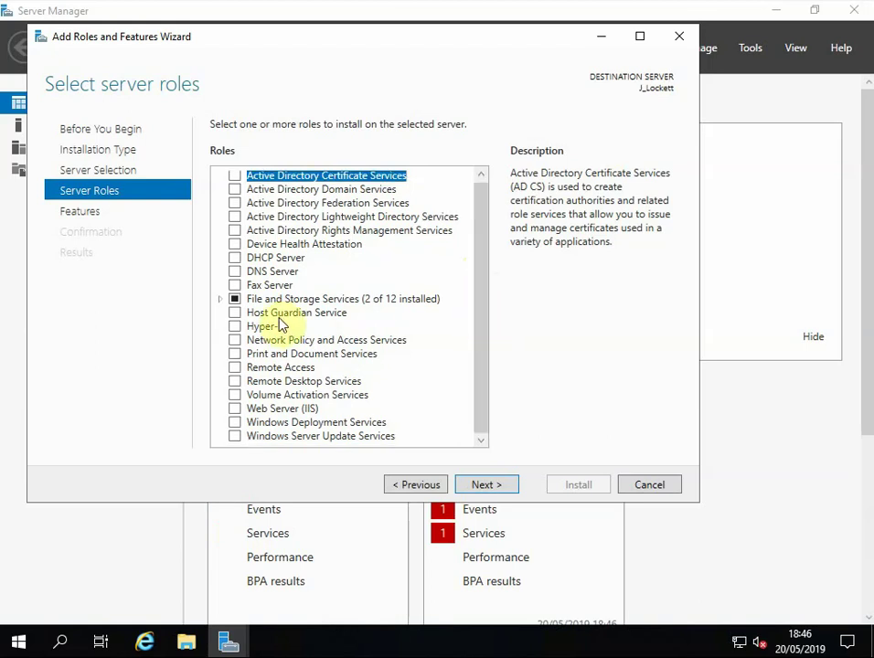
click(222, 299)
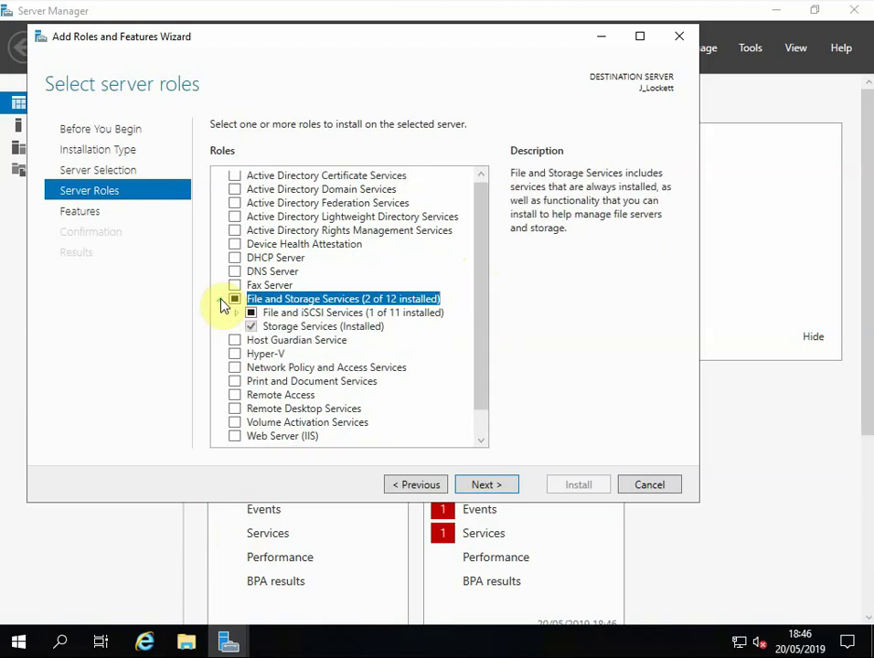
click(236, 313)
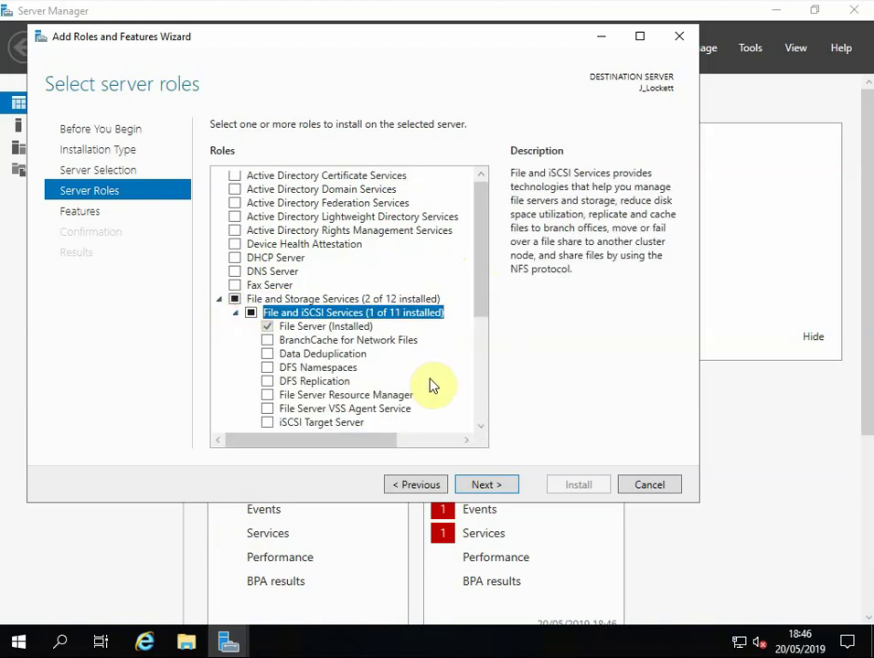
click(267, 396)
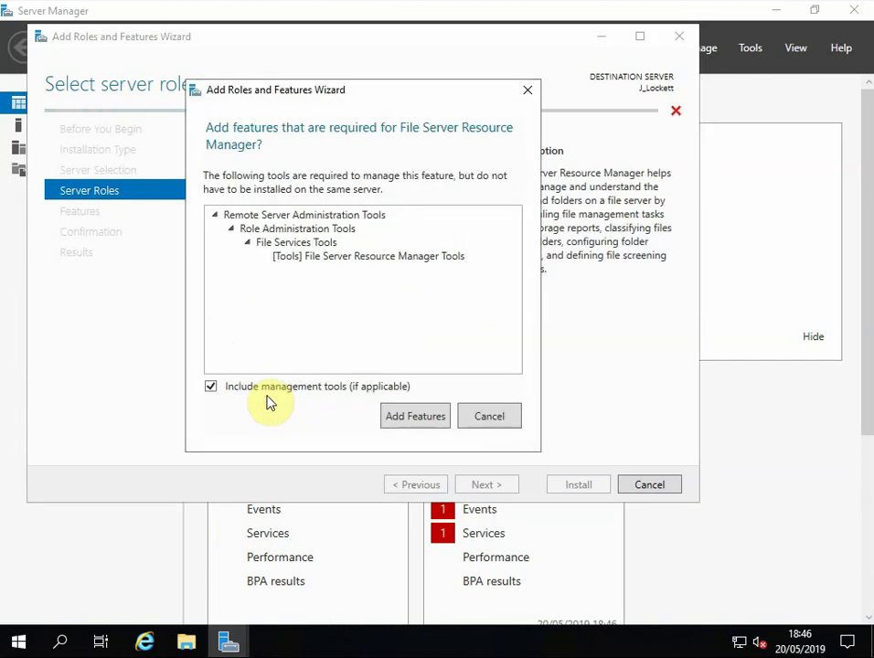
click(433, 420)
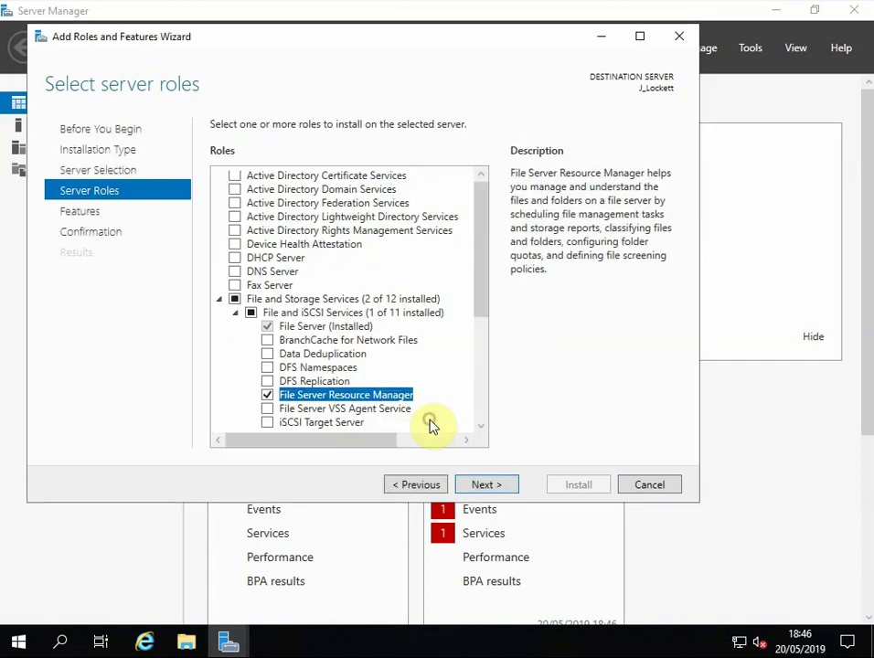
Install the selected role without extra features, allowing automatic restart if required, and close the wizard and Server Manager.
click(485, 484)
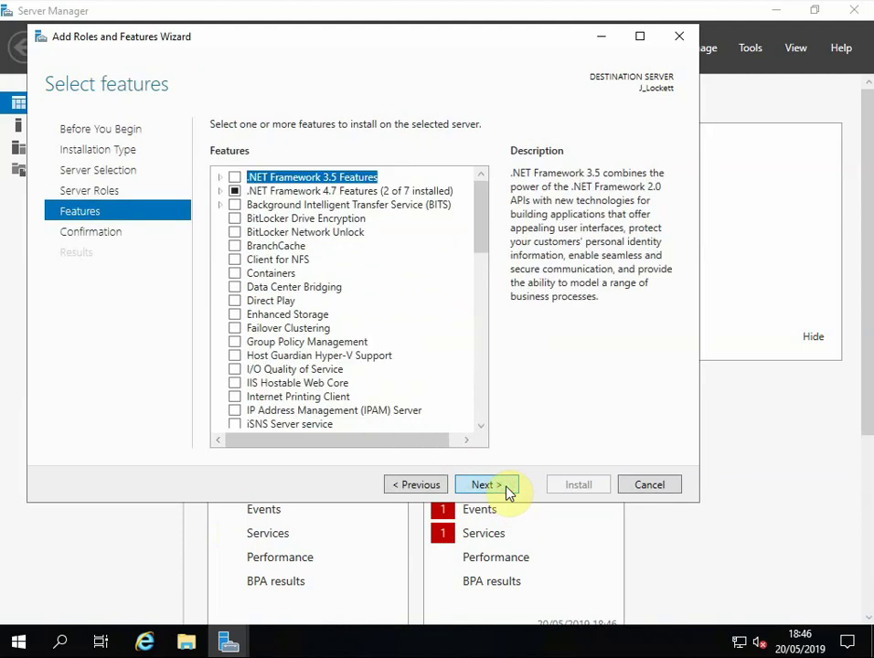
click(505, 489)
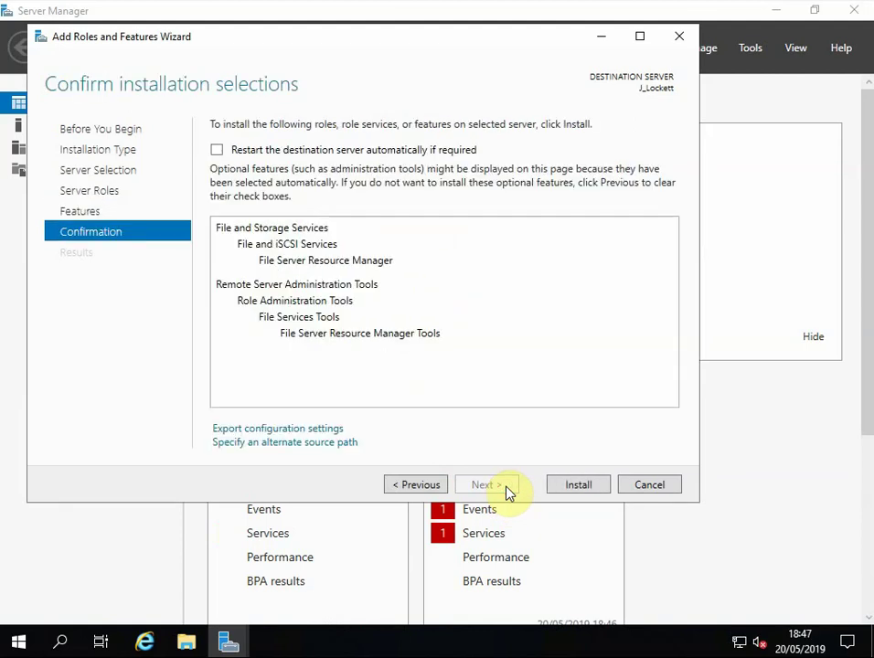
click(217, 150)
click(498, 382)
click(594, 489)
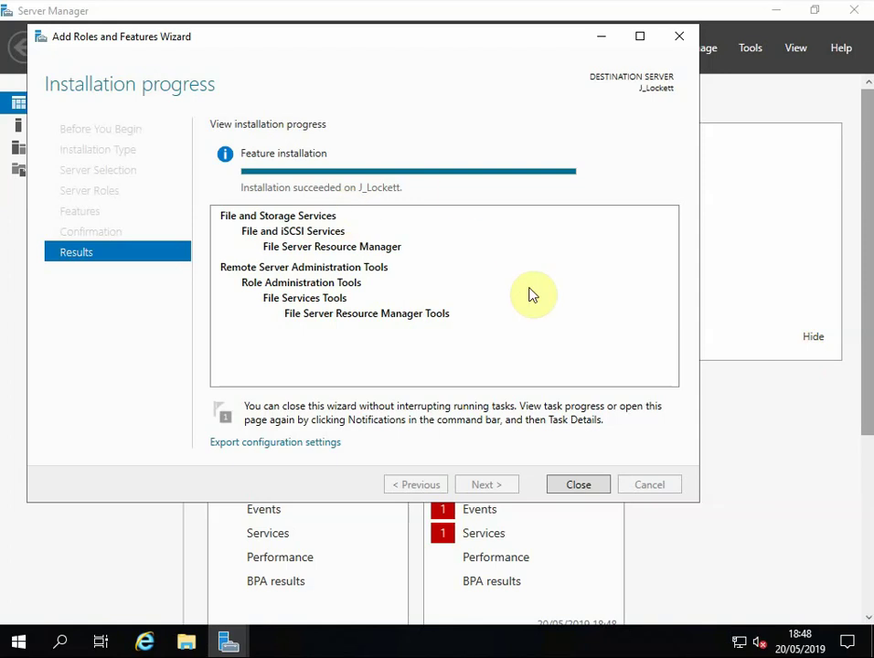
click(577, 484)
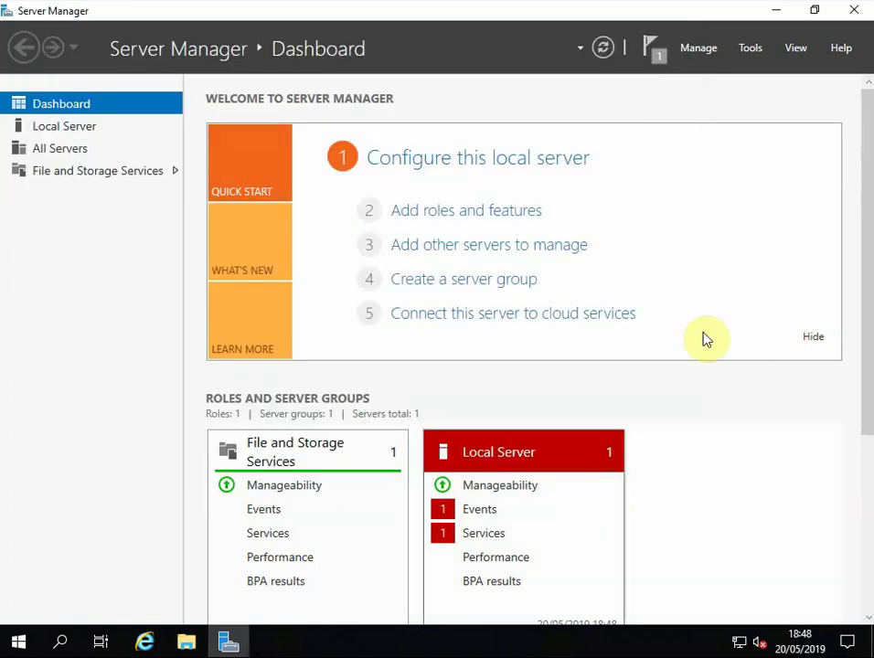
click(852, 14)
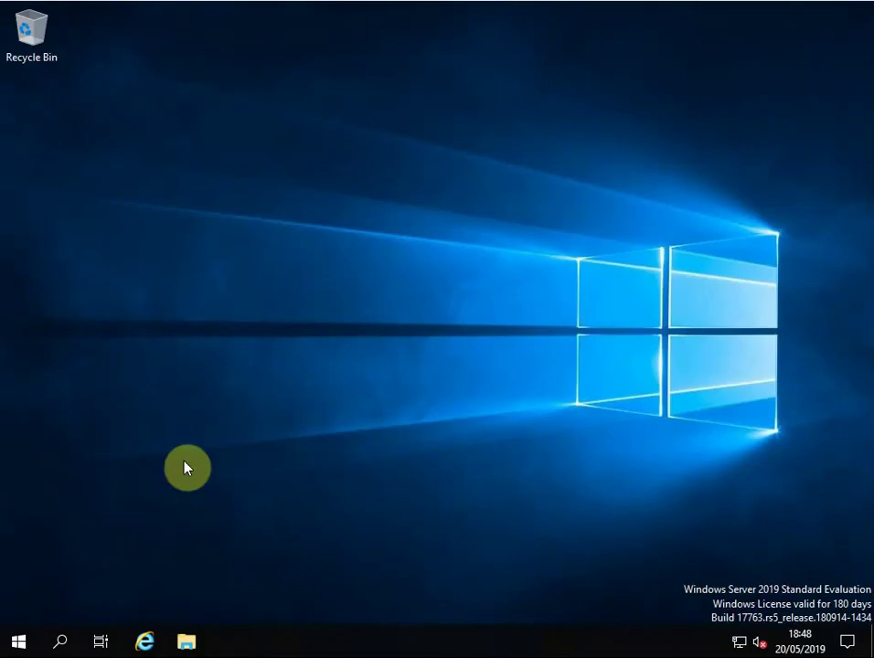
Launch File Server Resource Manager from the Windows Administrative Tools and slightly widen its console tree.
click(20, 645)
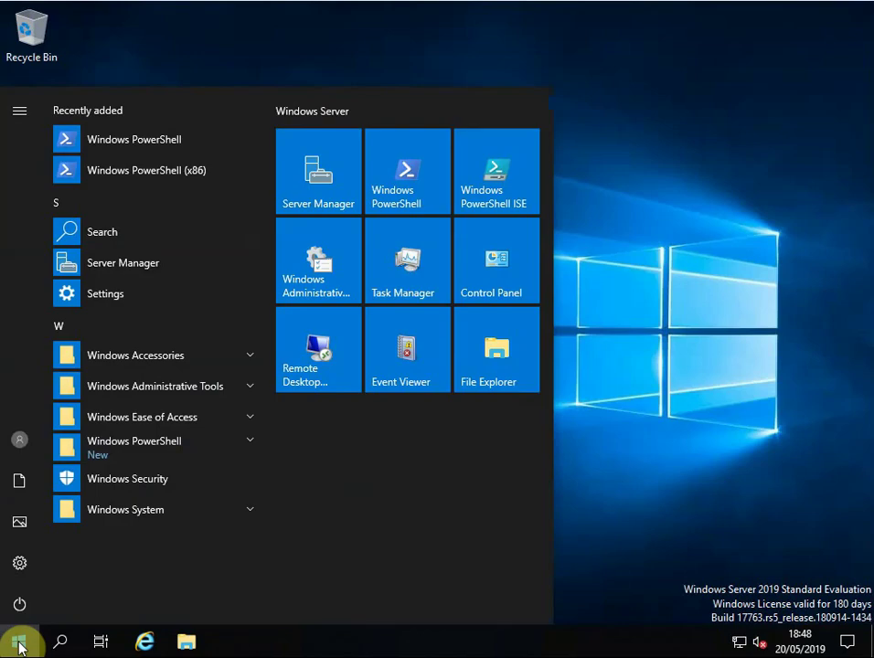
click(302, 285)
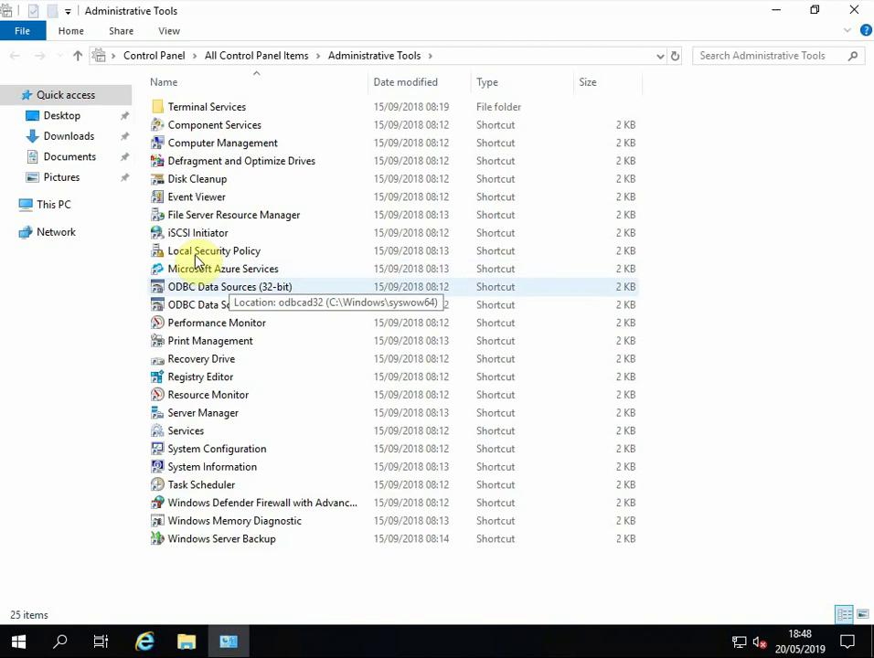
click(159, 216)
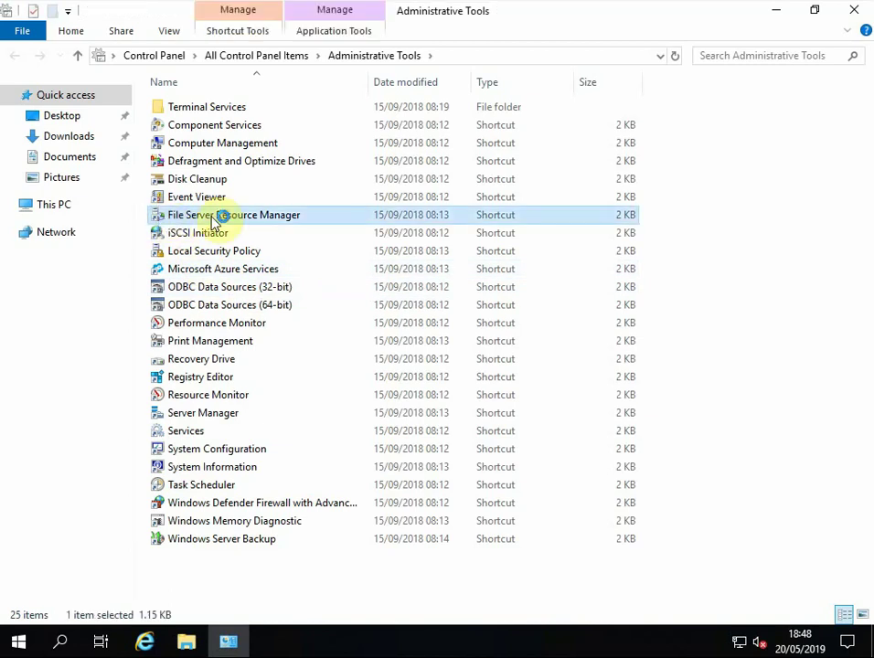
key(Return)
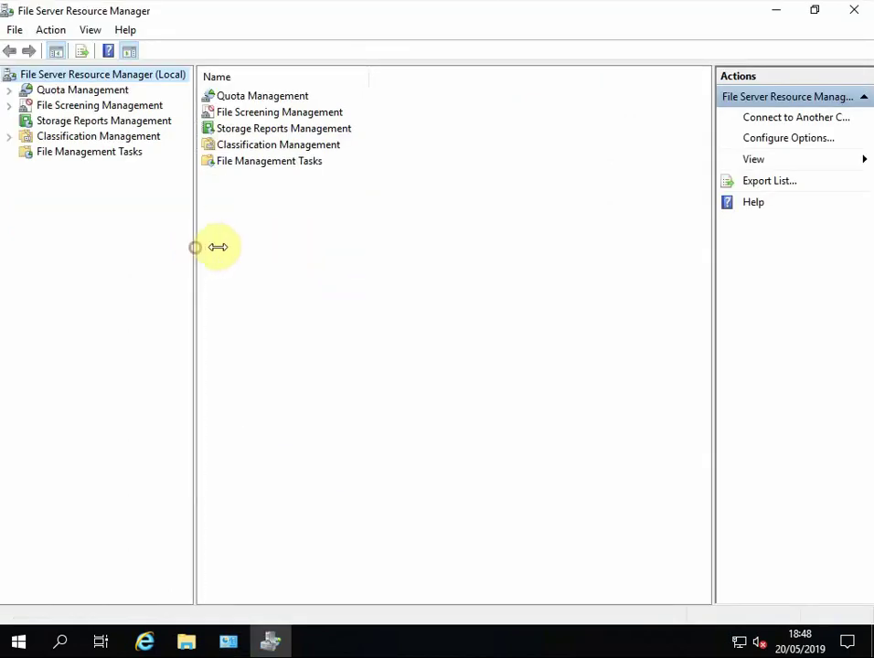
drag(195, 247, 218, 247)
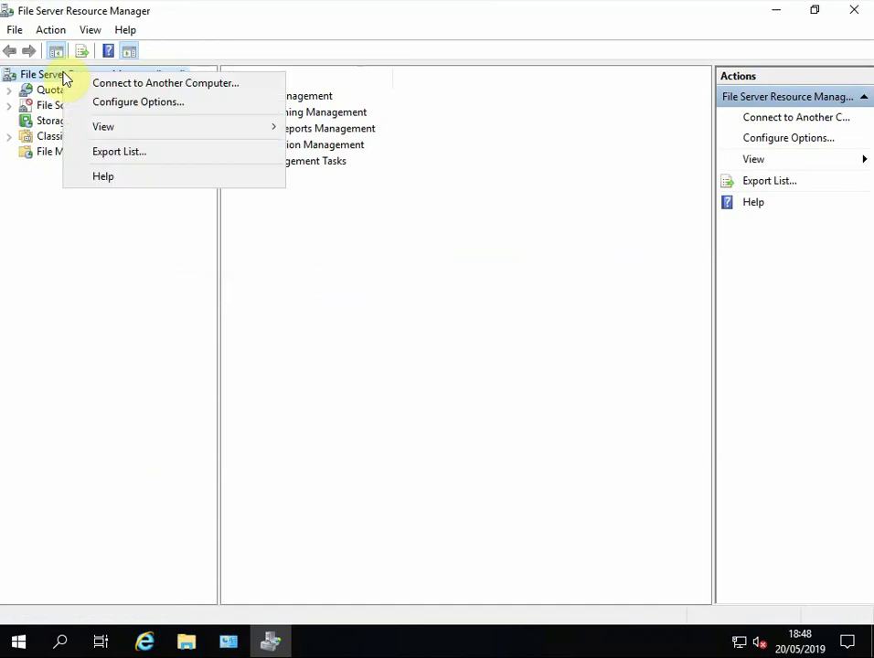
In the File Server Resource Manager options, set the SMTP server to 192.168.1.53 and enter the default administrator recipient's e-mail address.
click(111, 105)
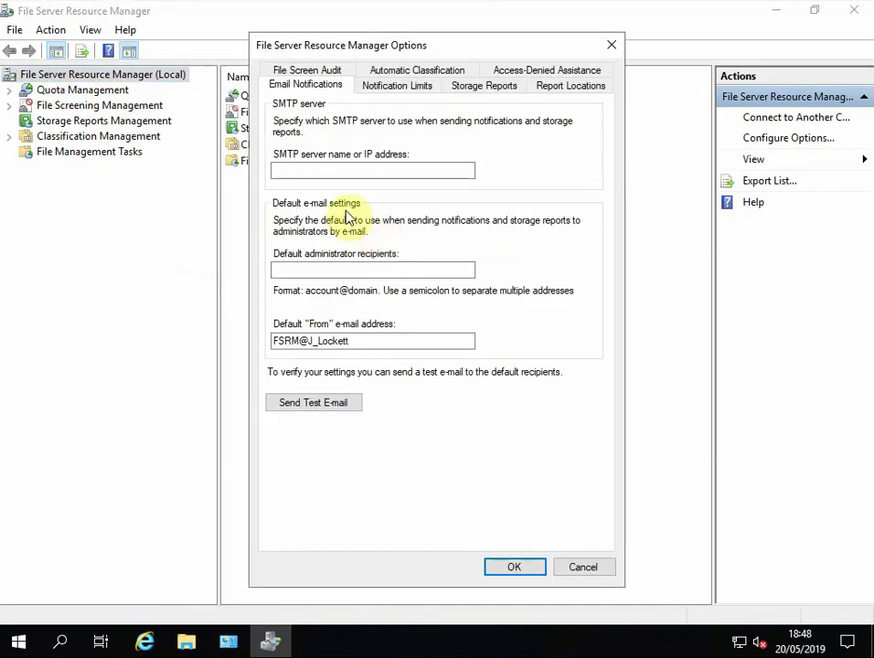
click(322, 170)
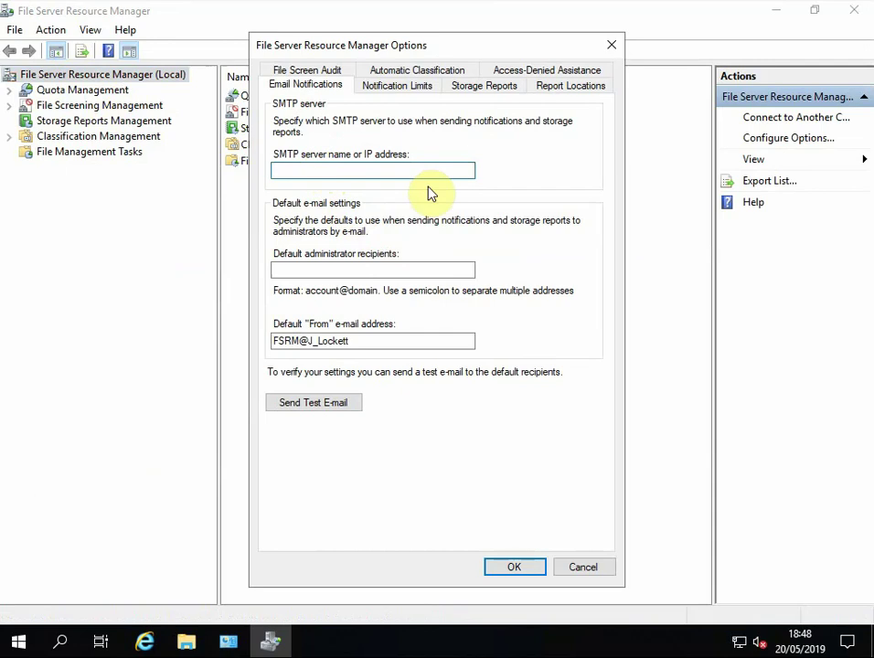
text(192.168.1.53)
click(327, 270)
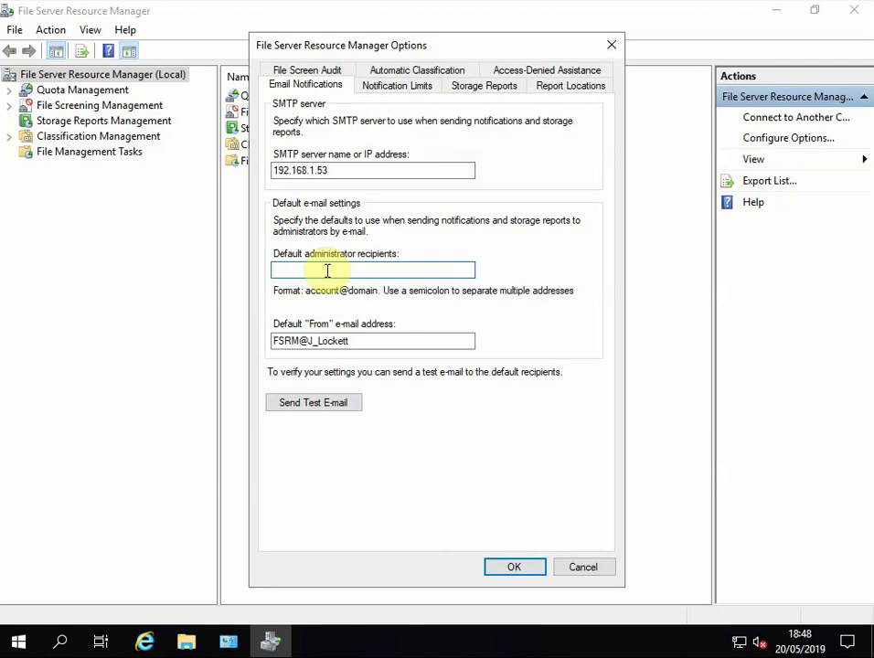
text(administ)
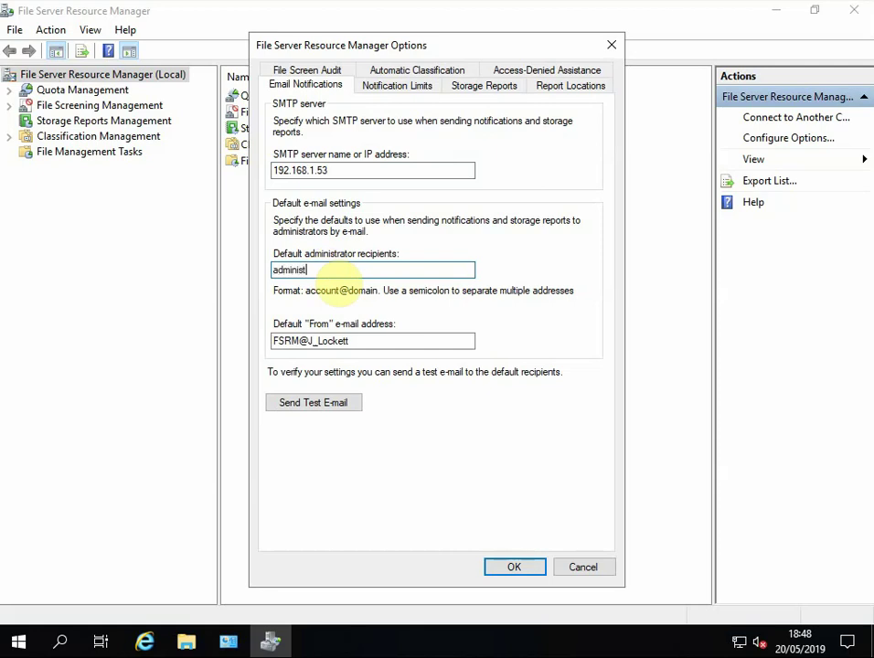
text(rator@yourdomain)
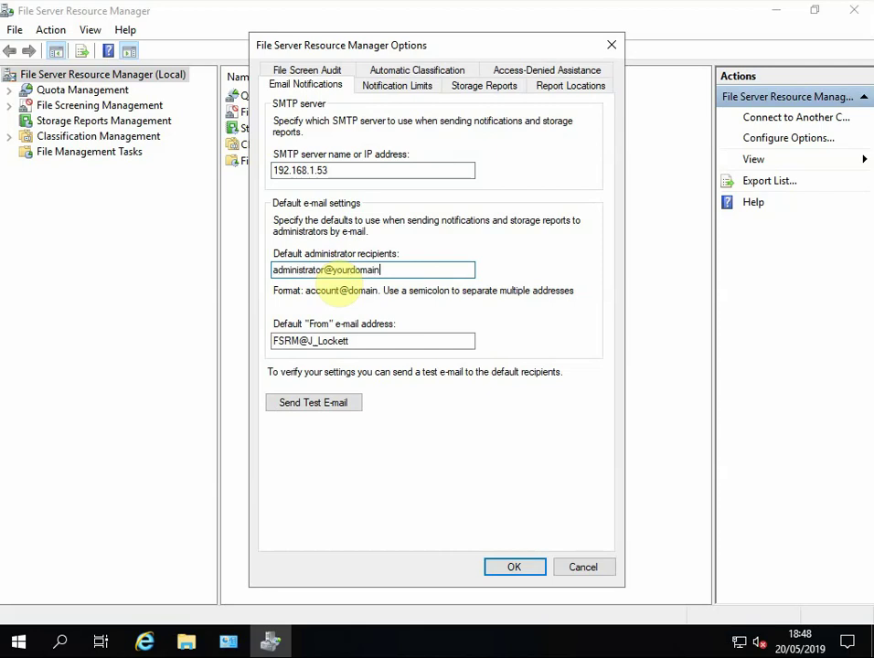
text(.local)
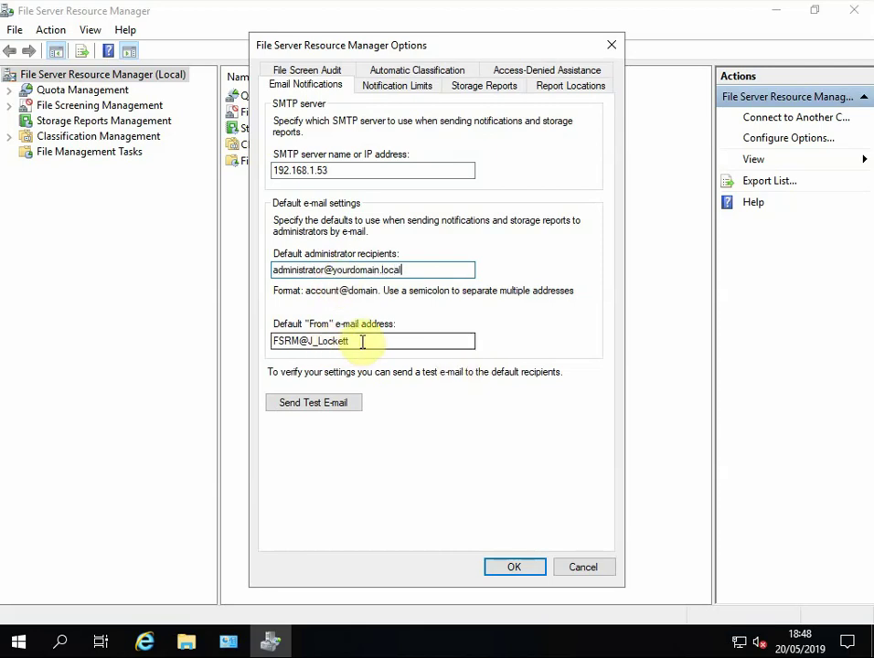
Replace the domain of the default "From" e-mail address with yourdomain.local copied from the administrator recipient.
drag(361, 341, 310, 344)
drag(402, 268, 333, 268)
right_click(357, 273)
click(393, 326)
drag(370, 336, 312, 341)
key(BackSpace)
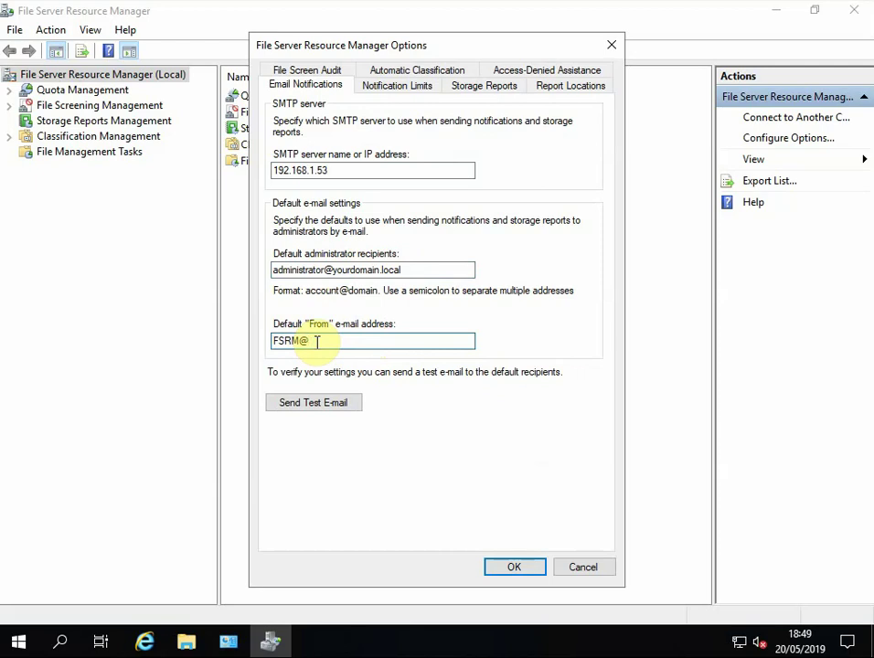
key(ctrl+v)
Send a test e-mail to the default recipients and save the e-mail notification options.
click(319, 403)
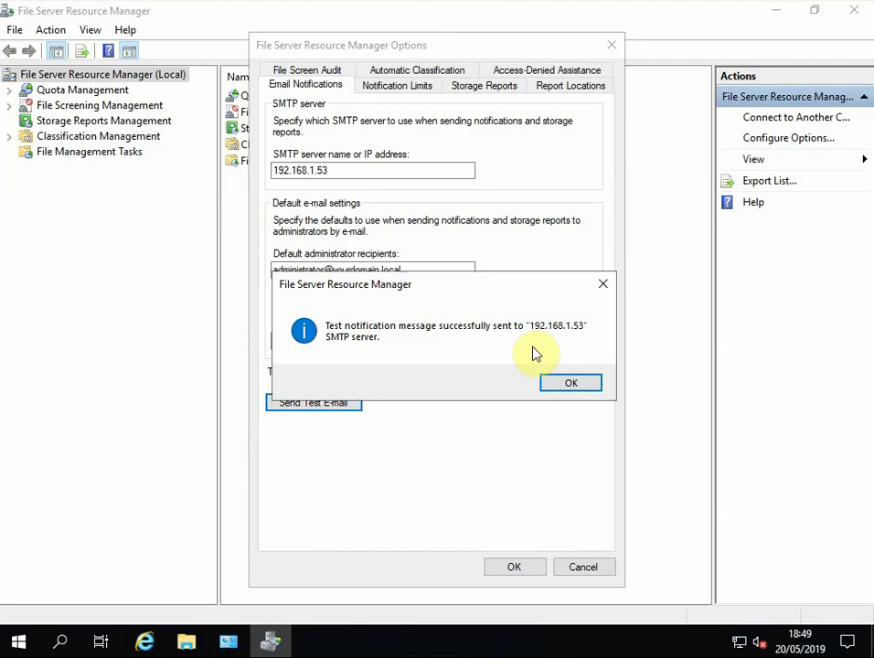
click(566, 388)
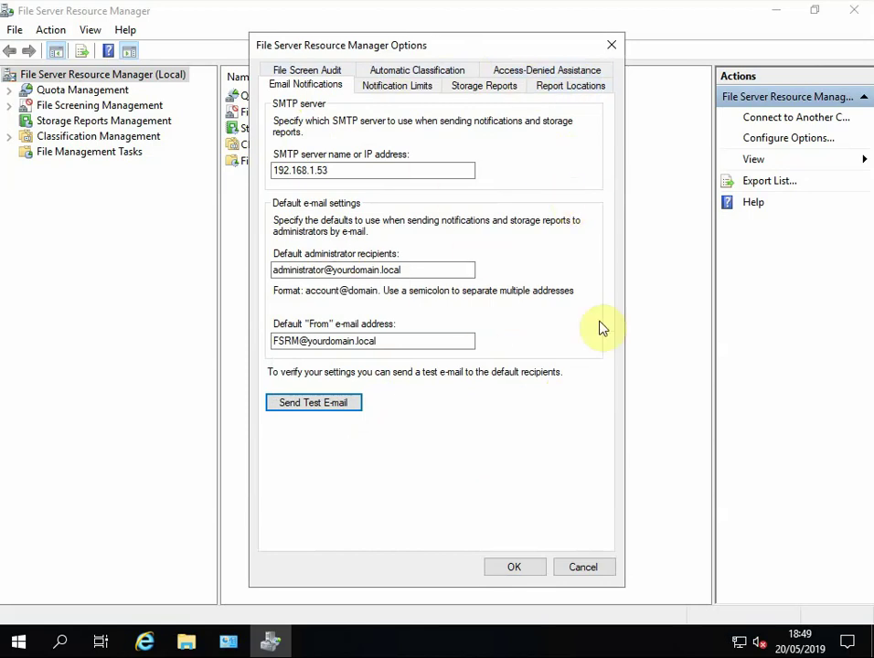
click(526, 568)
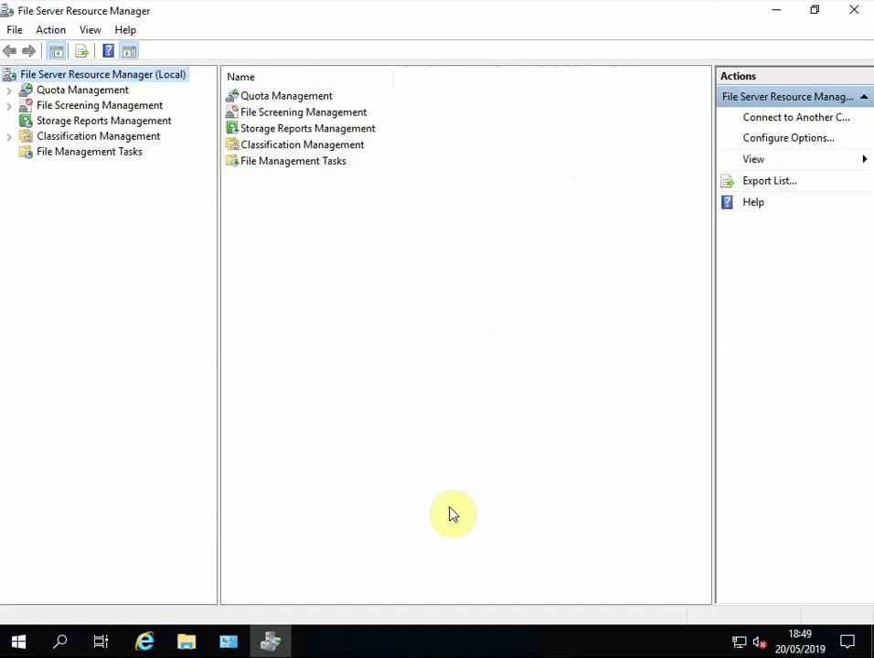
Expand Quota Management and File Screening Management, show the File Groups, and widen the Include Files column.
click(9, 106)
click(8, 90)
click(65, 182)
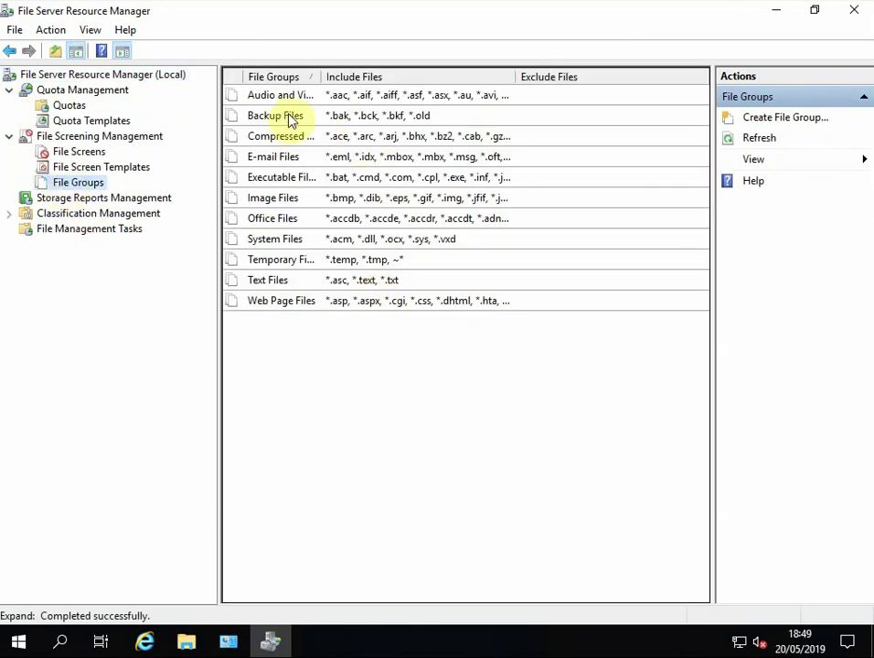
drag(513, 77, 594, 76)
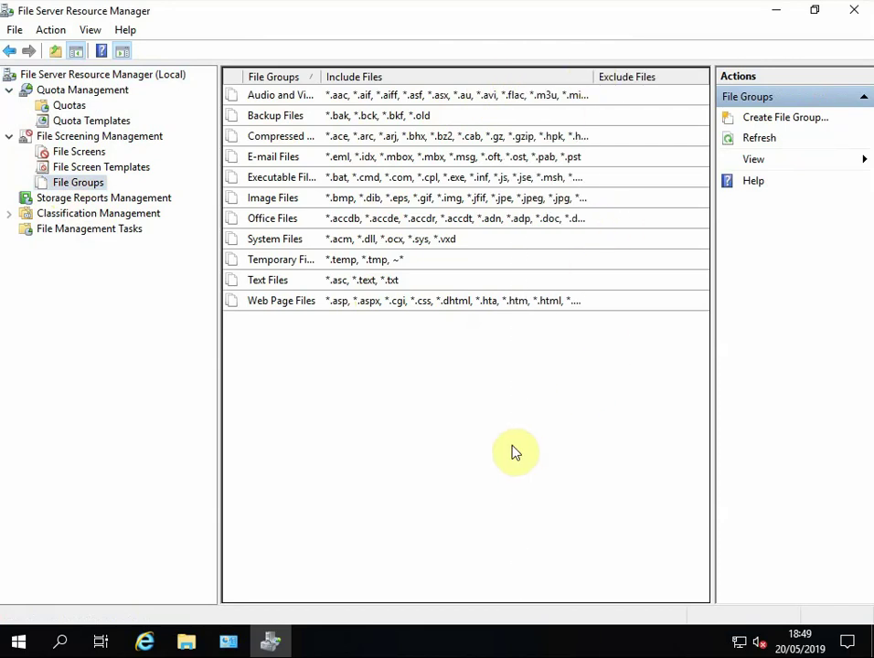
right_click(278, 343)
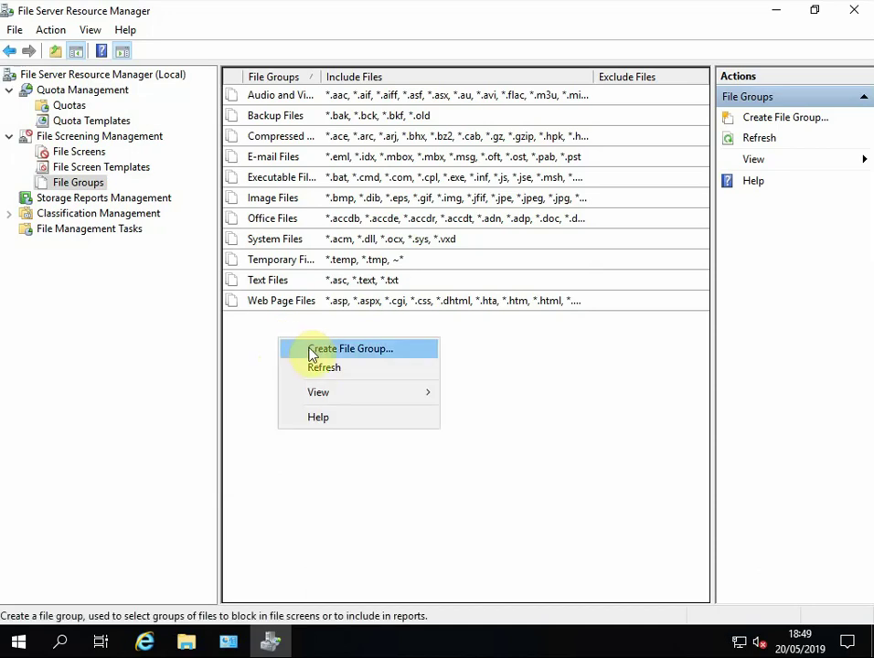
click(297, 348)
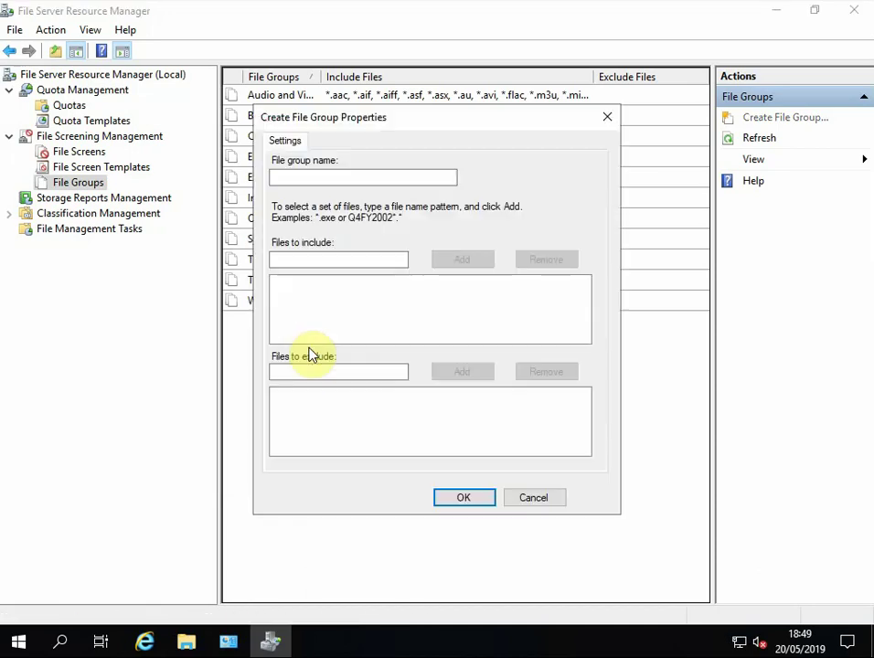
click(295, 174)
click(537, 500)
Create a file group named Ransomeware that includes files matching *.ryk.
right_click(262, 366)
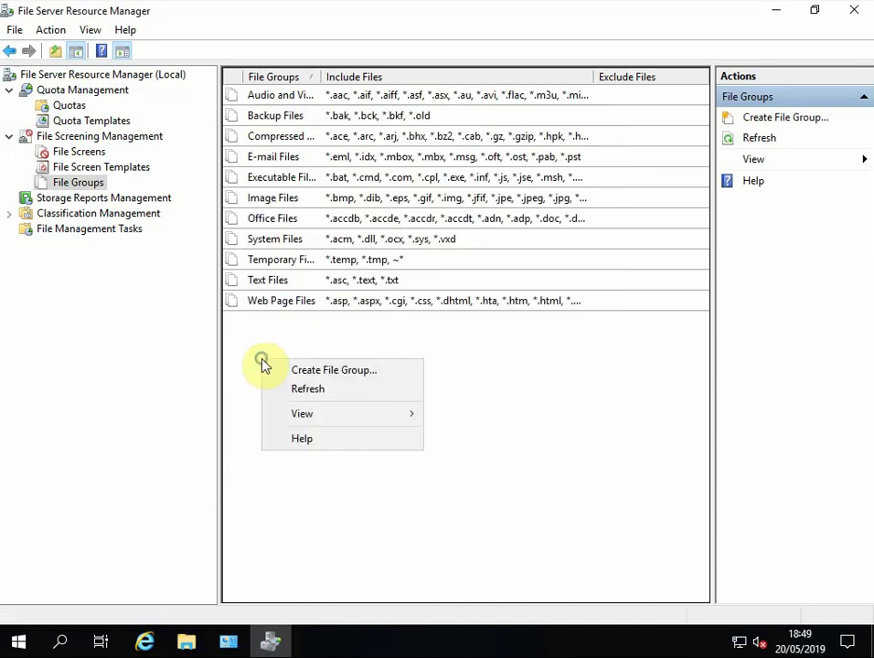
click(307, 368)
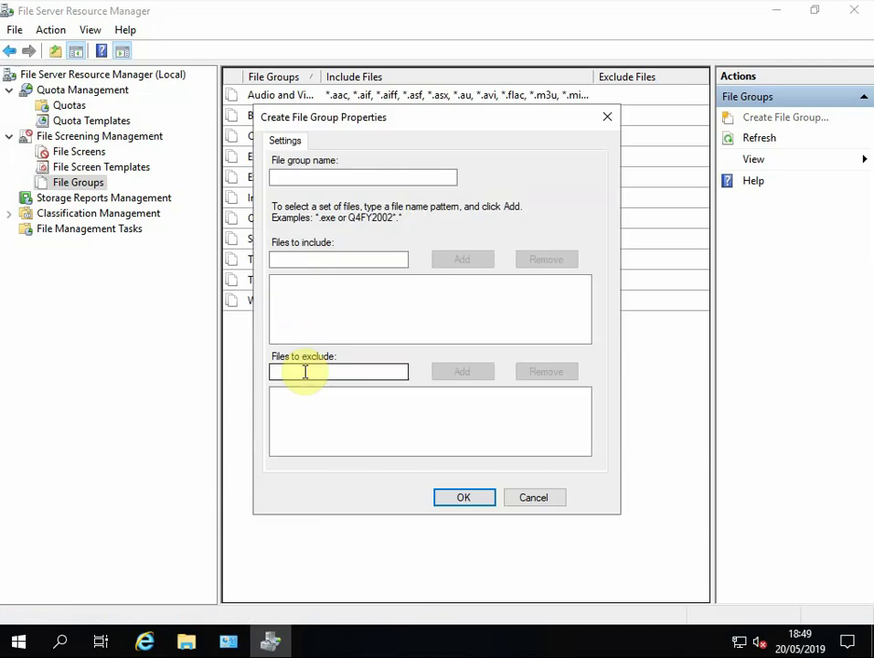
click(284, 177)
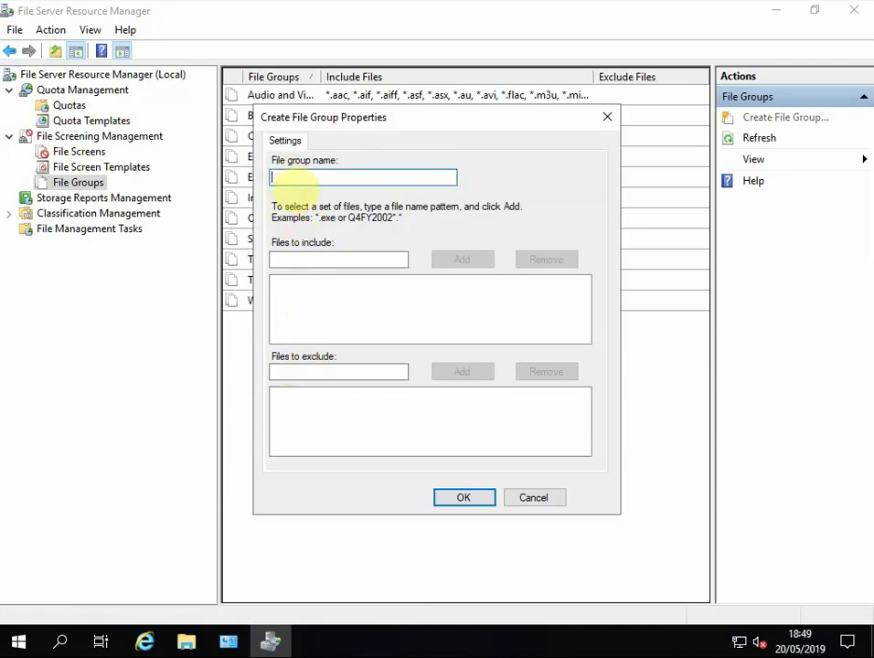
text(Ransomeware)
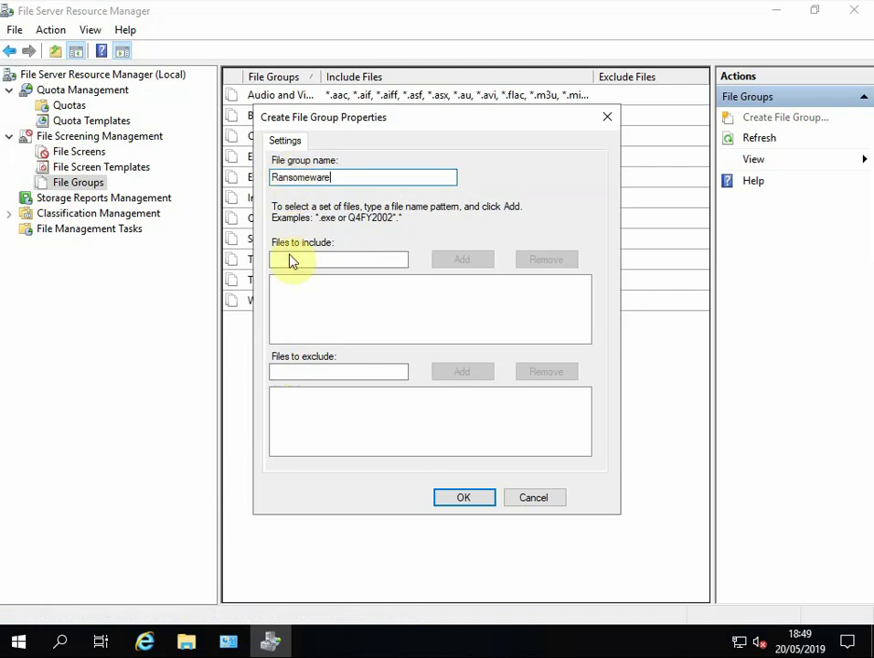
click(288, 258)
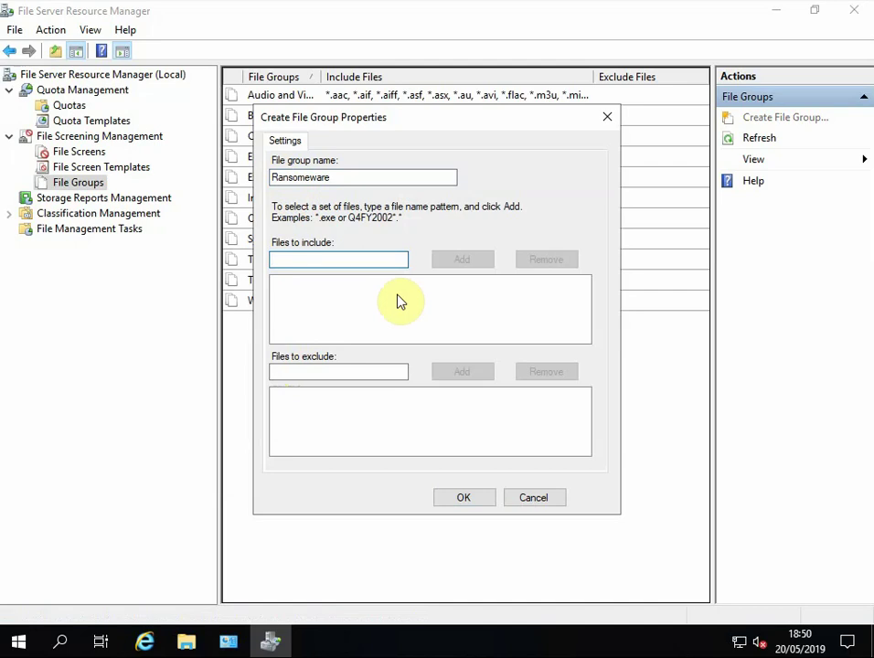
text(*.ryk)
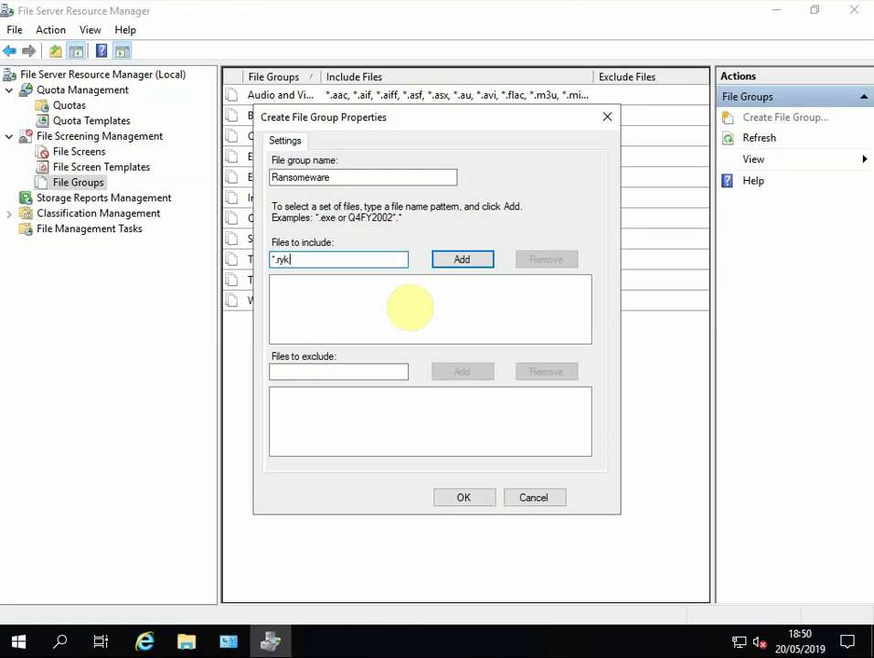
click(447, 262)
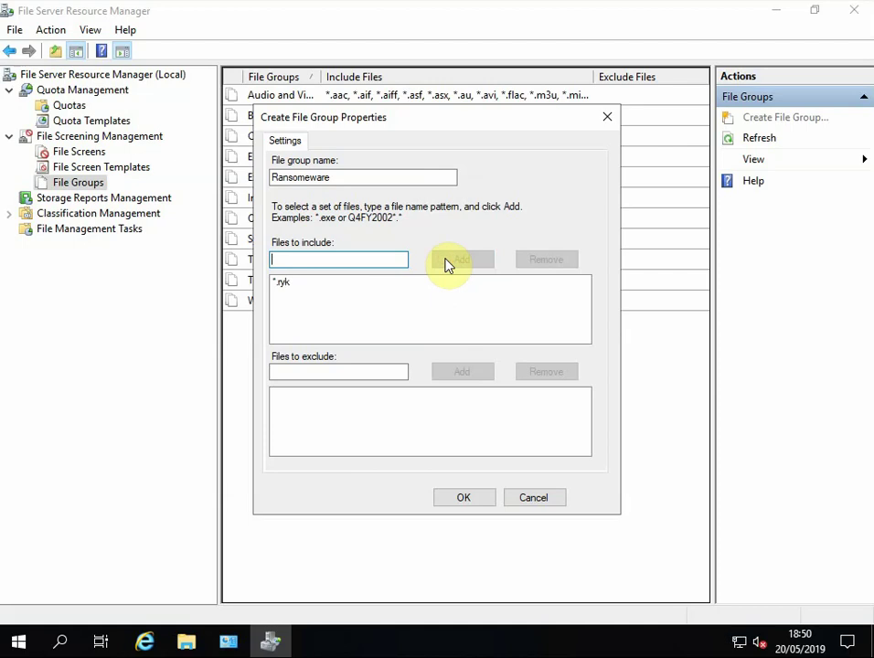
click(473, 498)
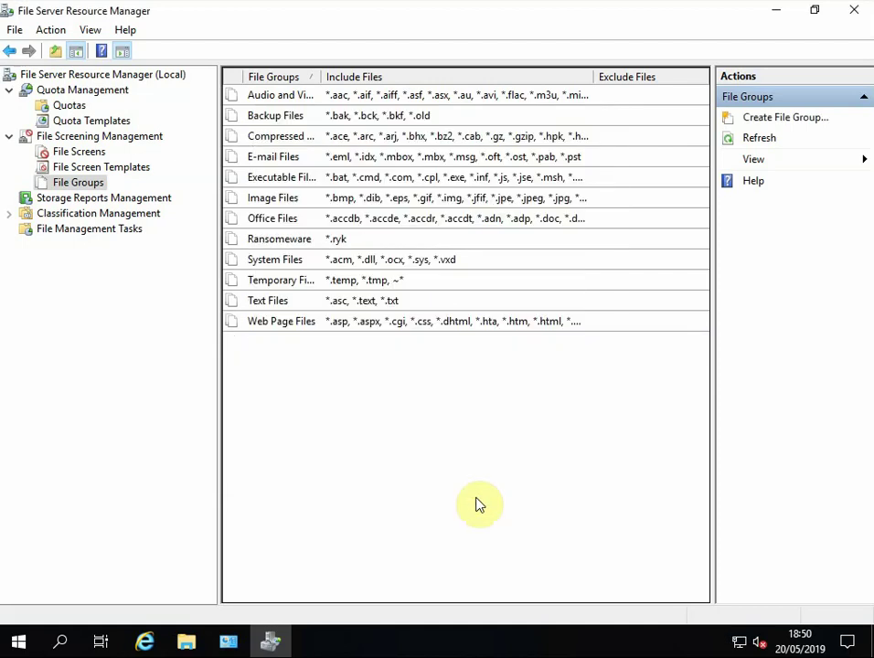
Edit the Ransomeware file group to also include the patterns *.Cryp and *.zzz, and save it.
click(261, 239)
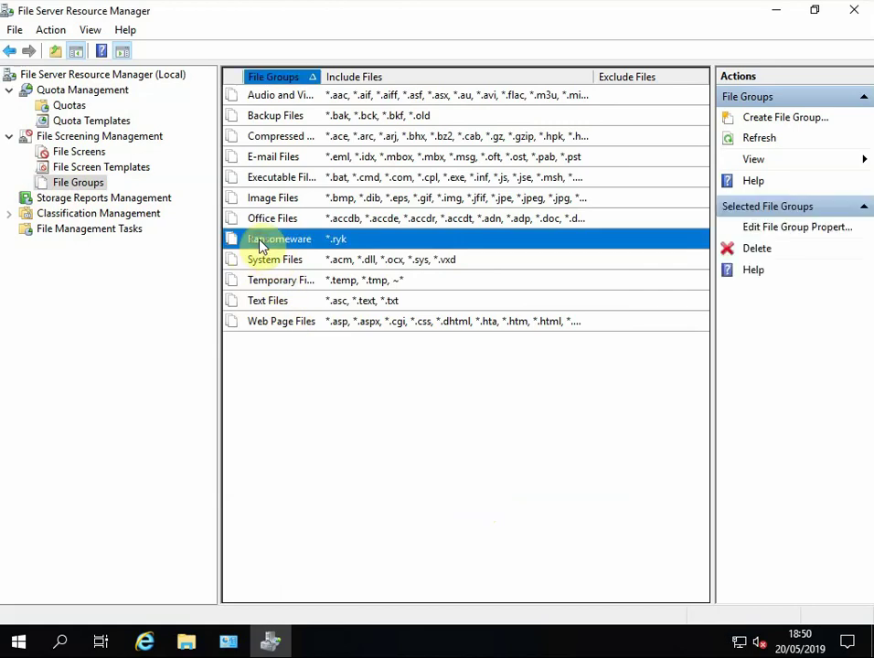
right_click(260, 242)
click(287, 256)
click(99, 179)
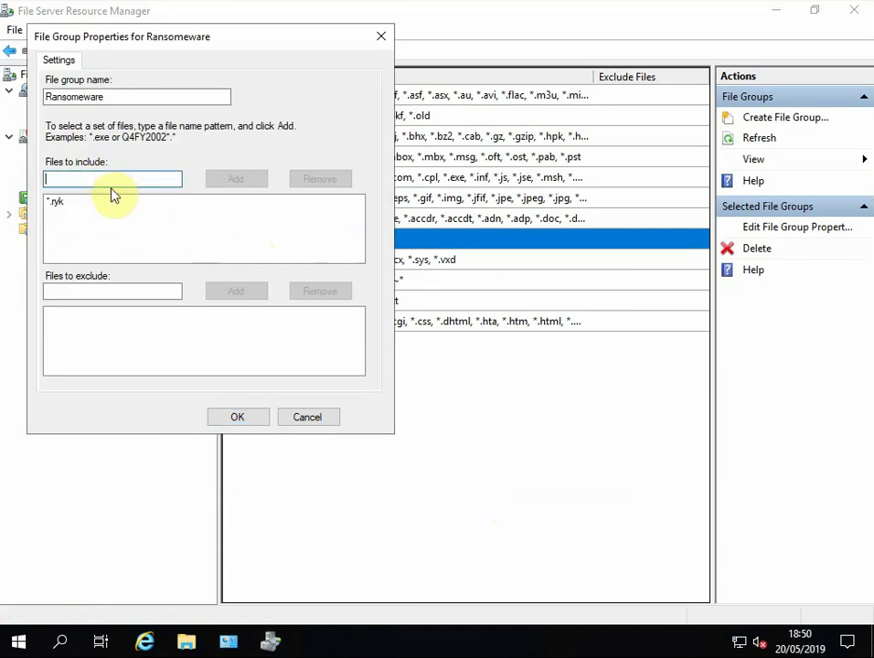
text(*.Cryp)
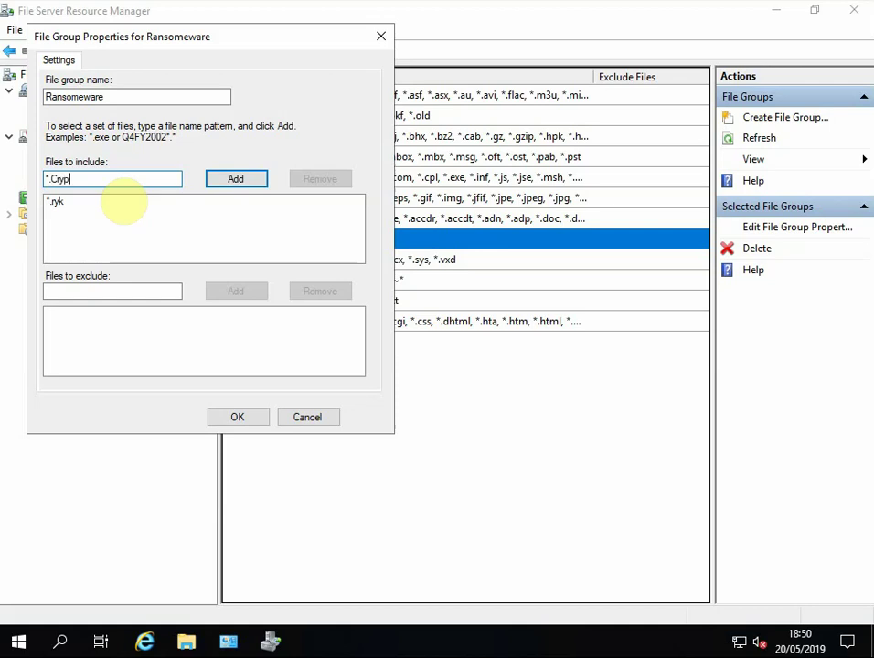
click(255, 182)
click(113, 178)
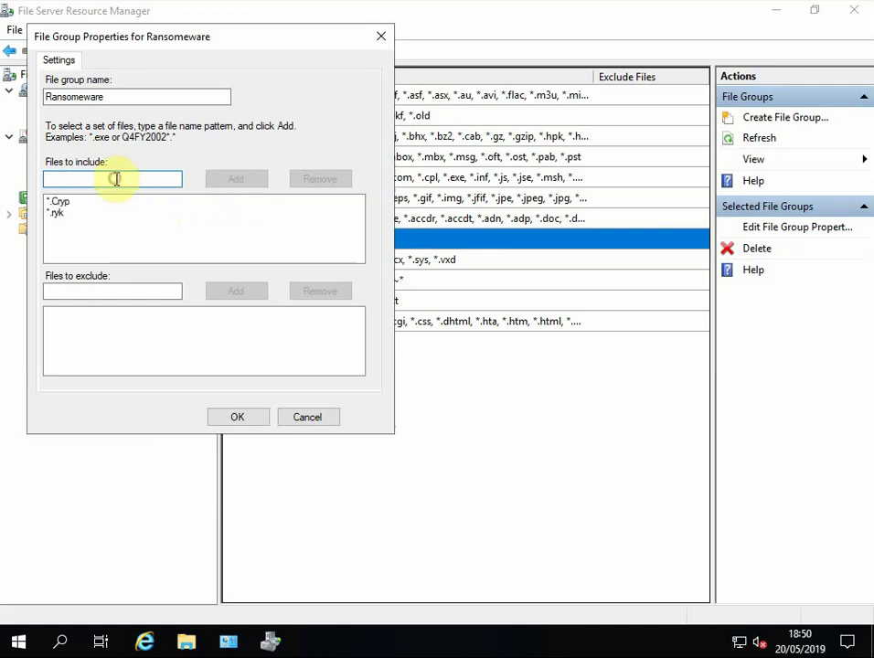
text(*.zzz)
click(232, 180)
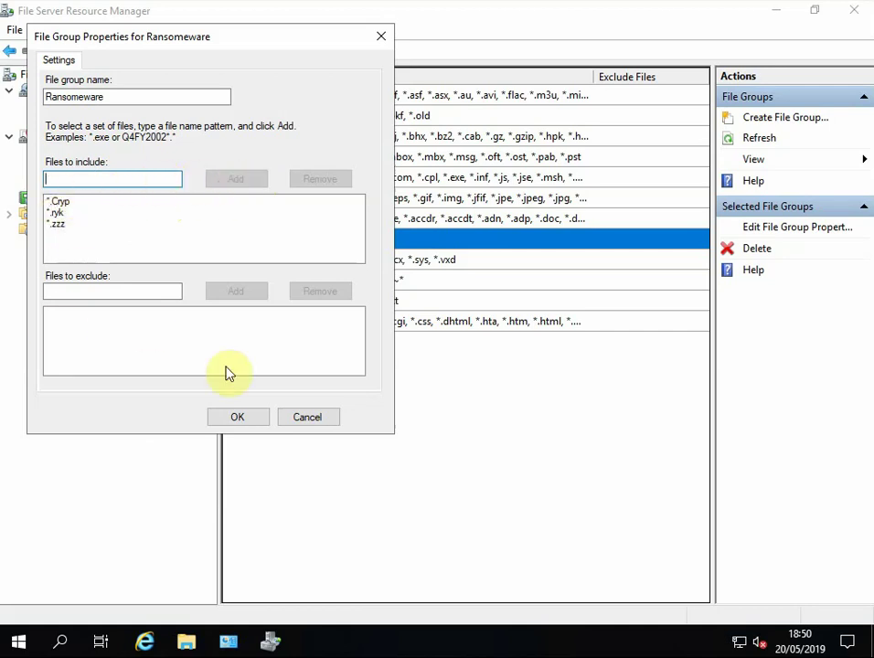
click(230, 417)
click(407, 426)
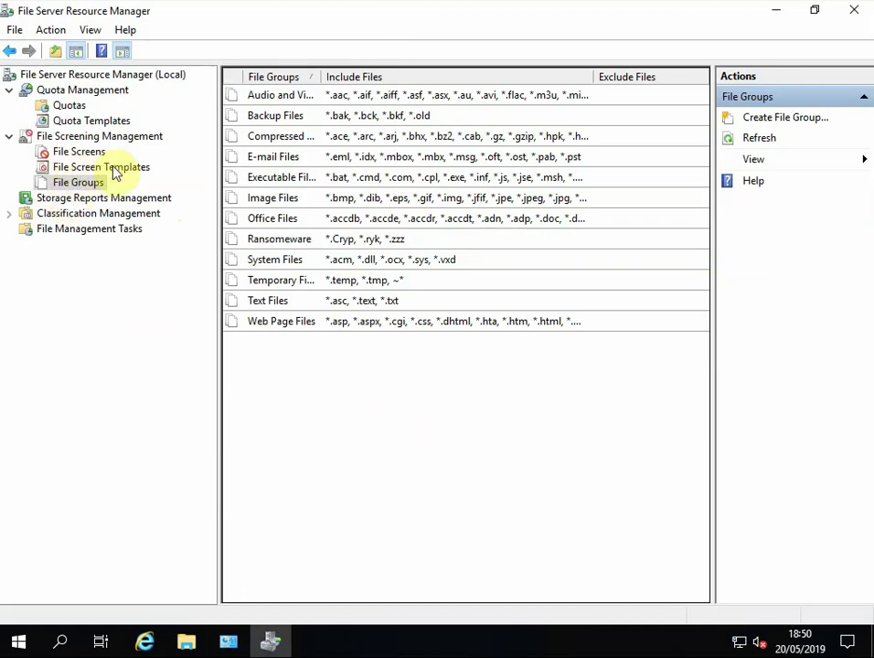
Start a new file screen template named Ransomeware and select the Ransomeware file group to block.
click(64, 171)
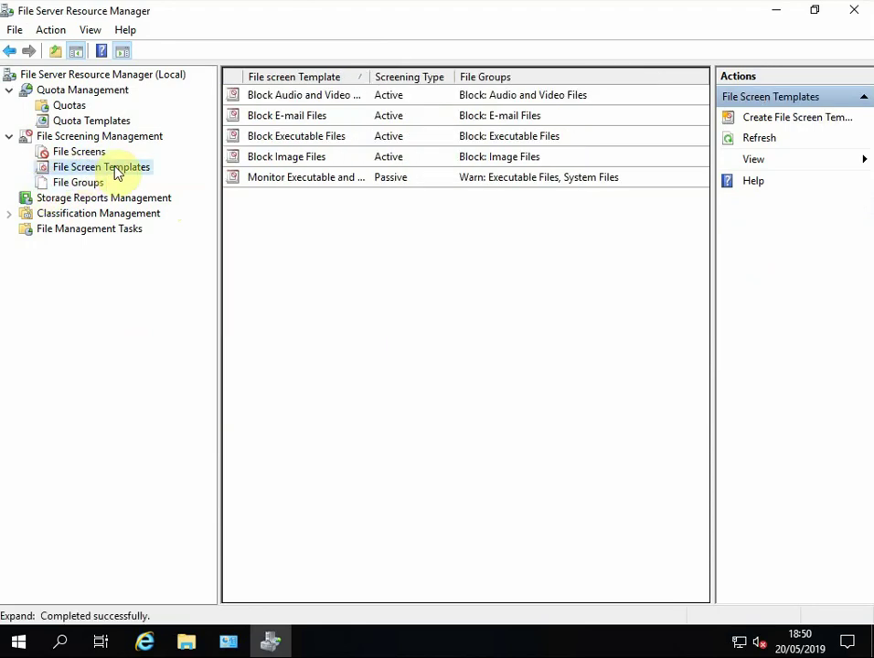
right_click(114, 173)
click(162, 179)
click(279, 162)
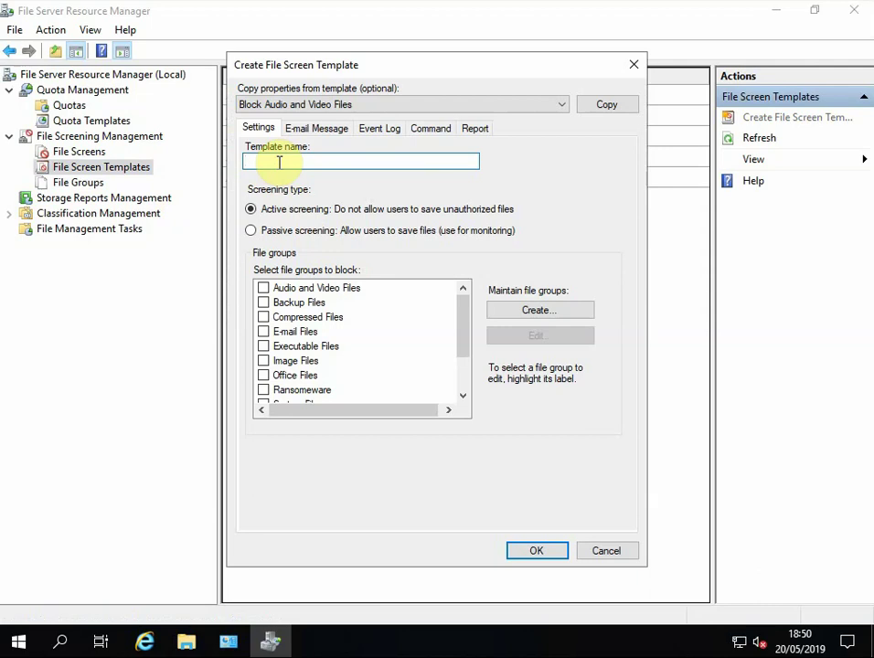
text(Ransomeware)
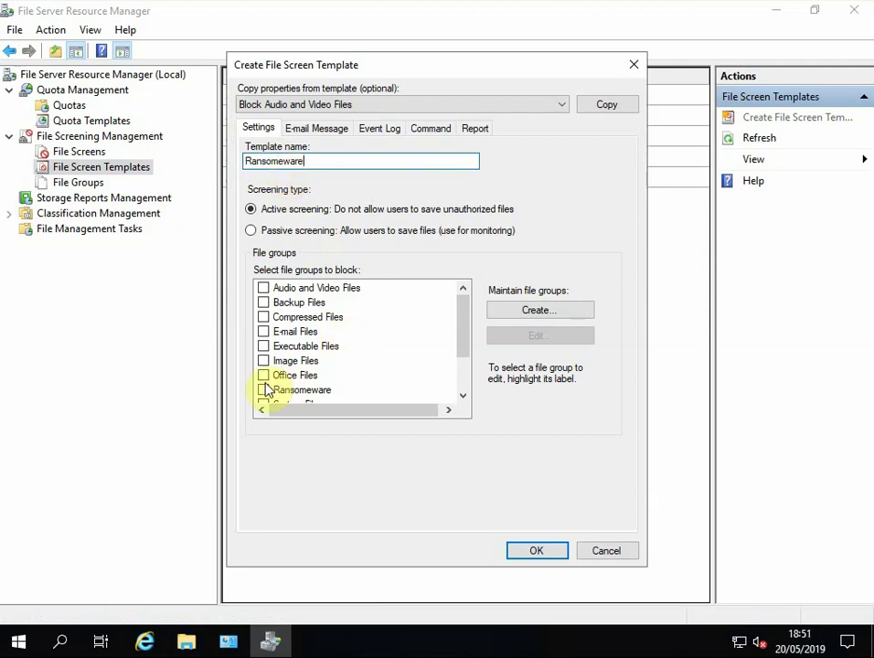
click(263, 392)
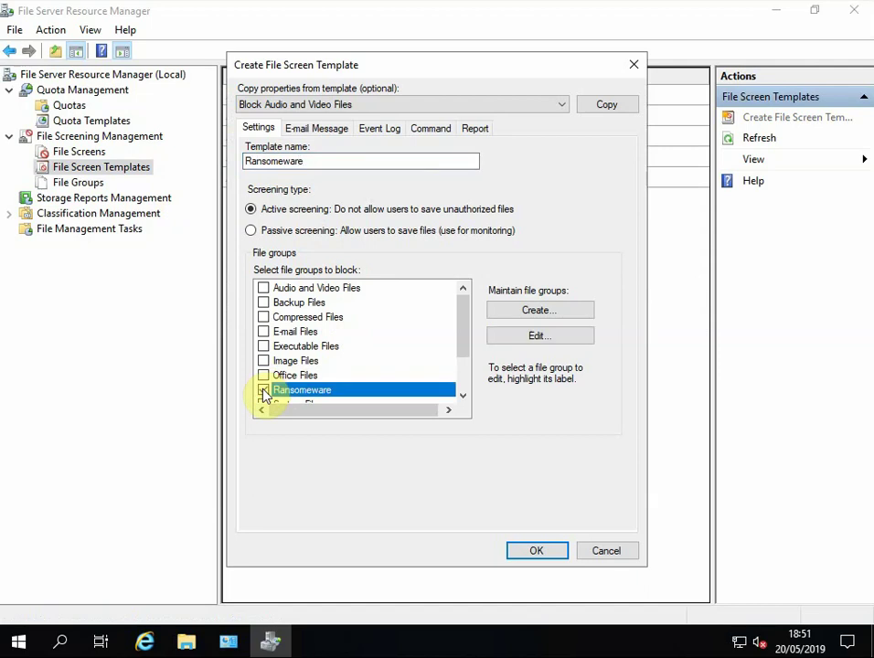
Enable e-mail notification to administrators in the template, enter the administrator's e-mail address, and review the blocked file groups.
click(315, 131)
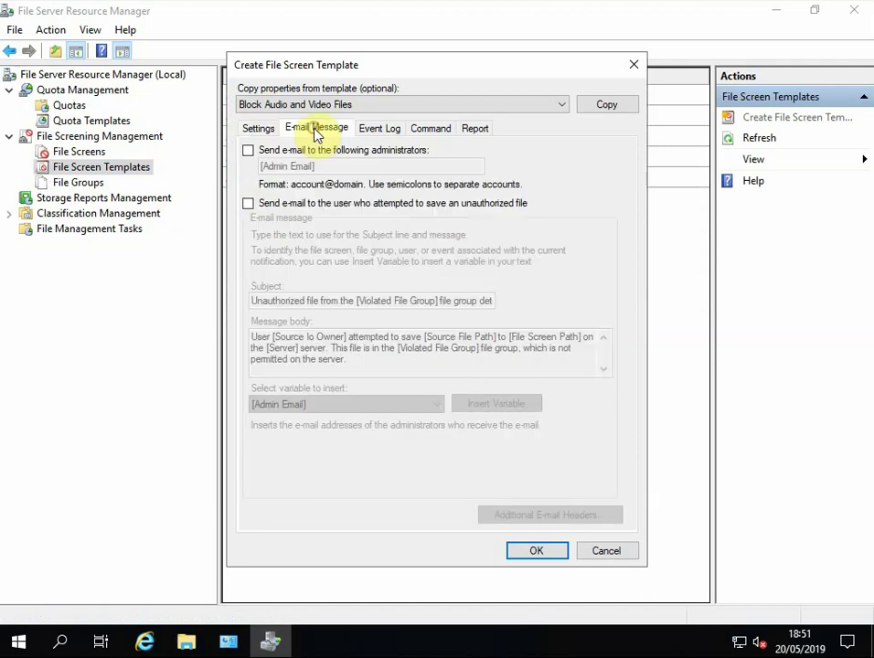
click(248, 152)
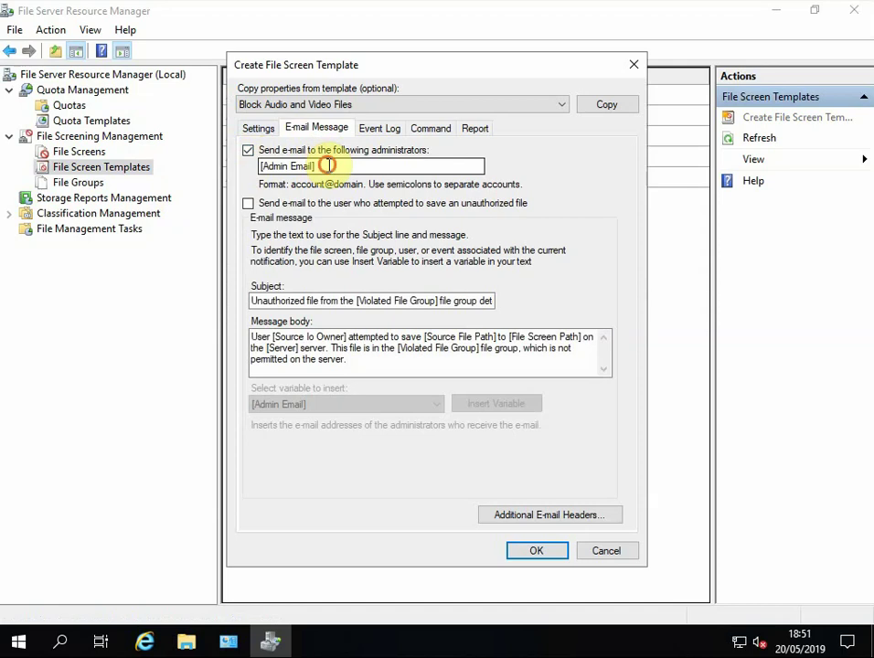
click(329, 165)
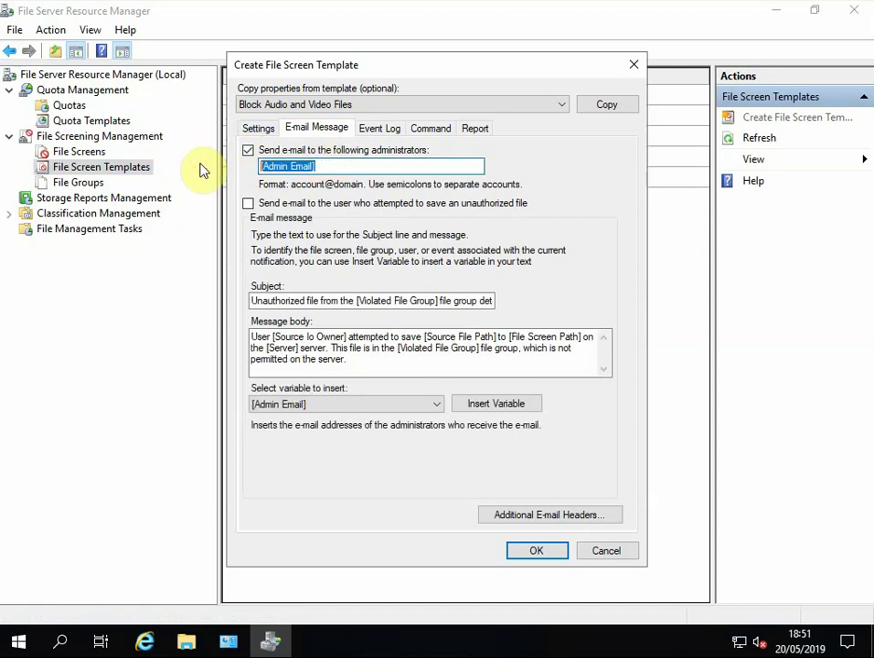
text(admin)
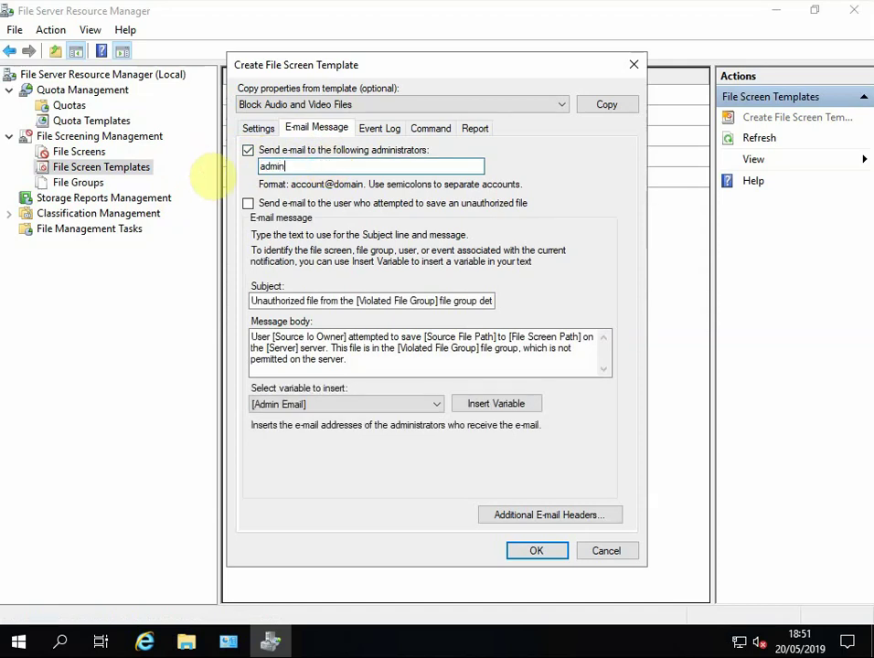
text(istrator@yourdomain.local)
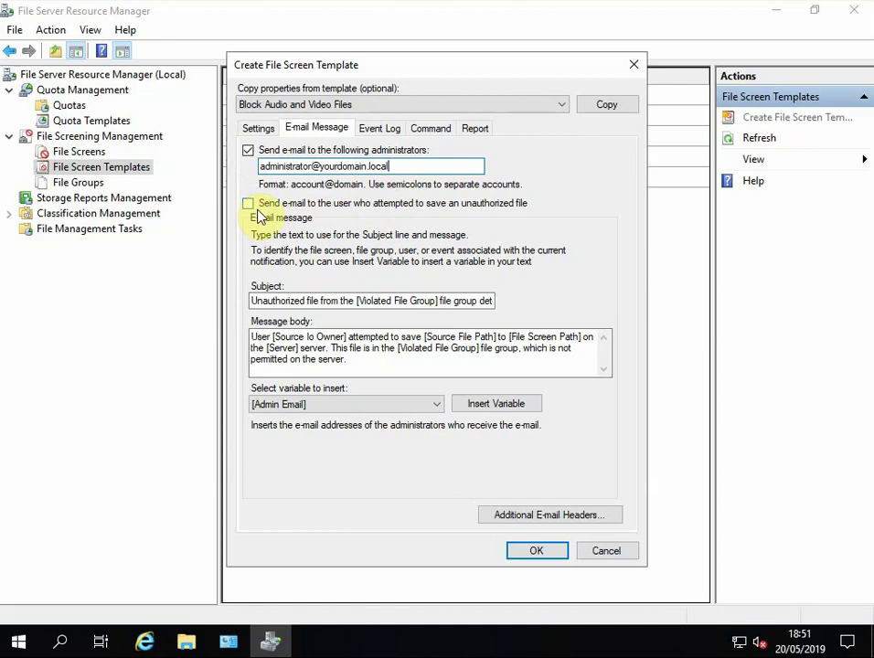
click(257, 129)
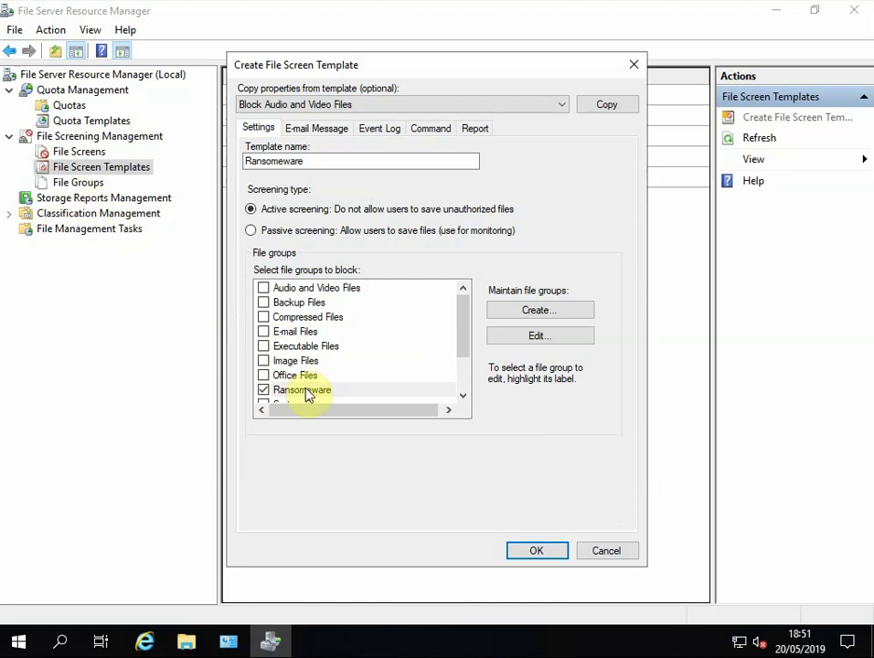
click(306, 128)
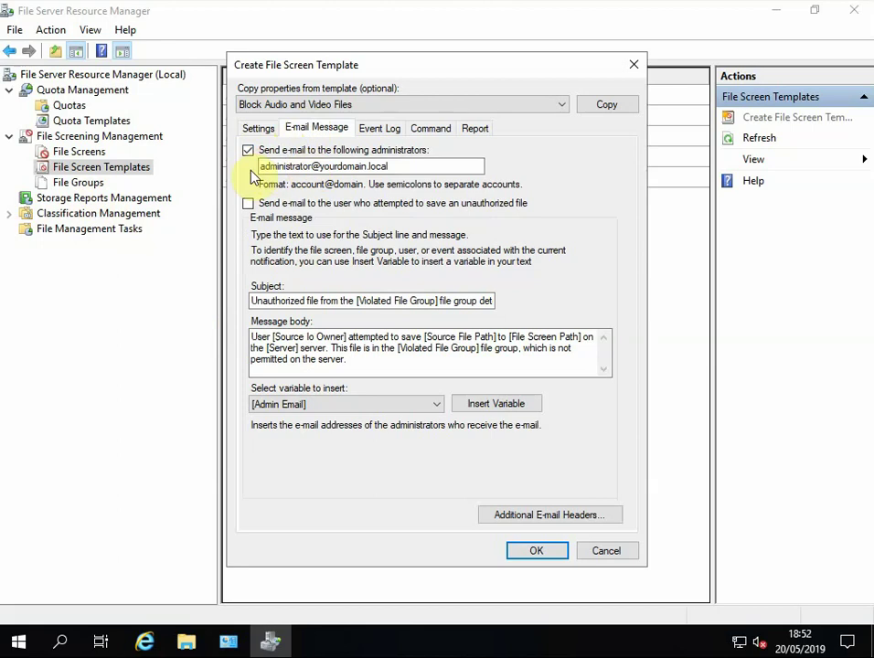
Enable sending a warning to the event log, recheck the e-mail notification settings, and save the Ransomeware template.
click(384, 134)
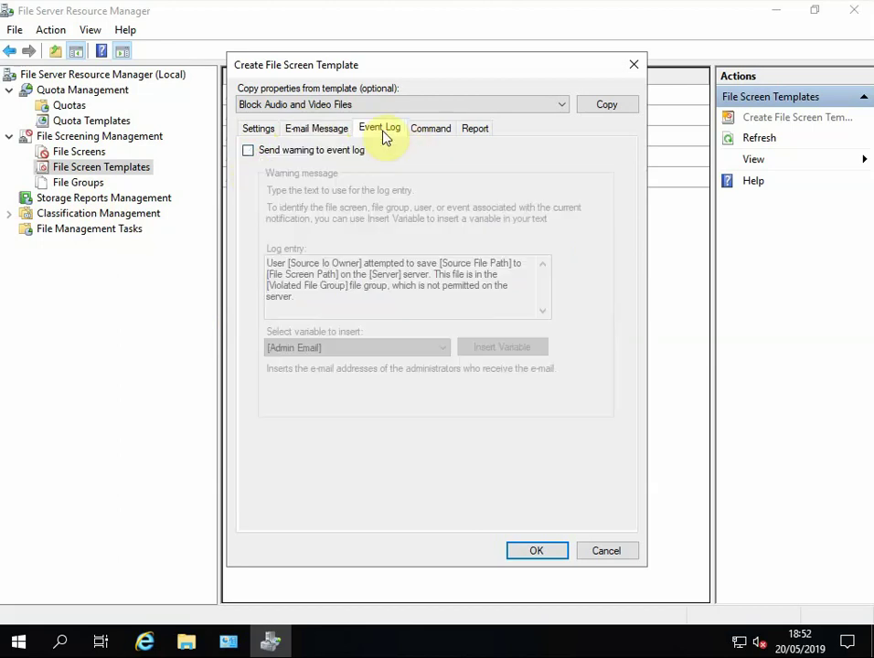
click(248, 153)
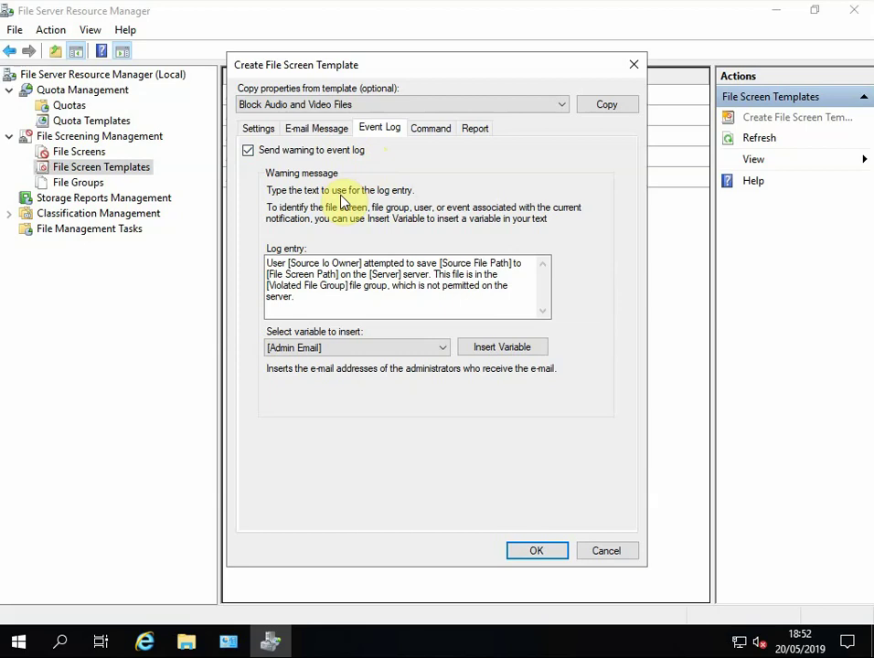
click(317, 129)
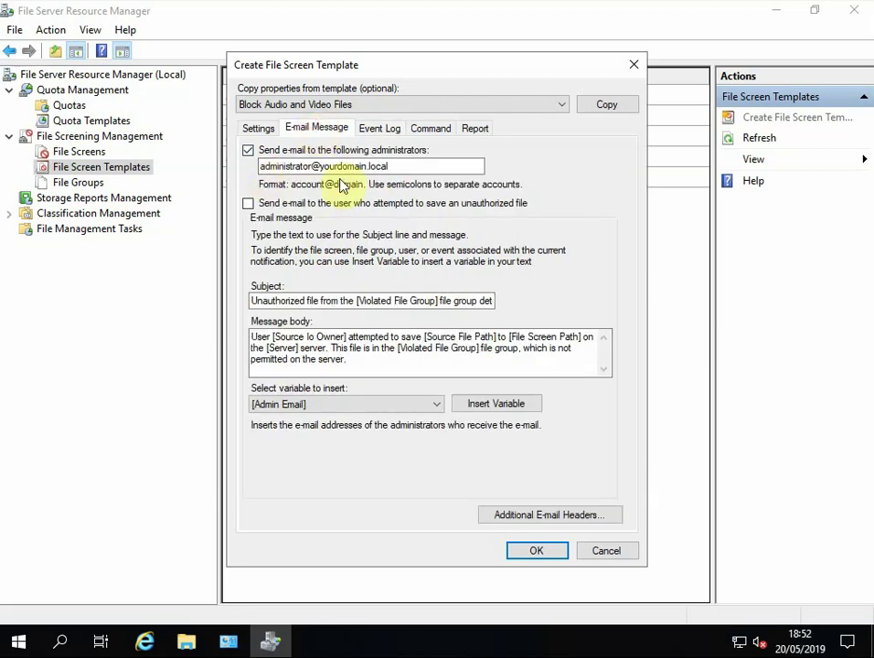
click(377, 131)
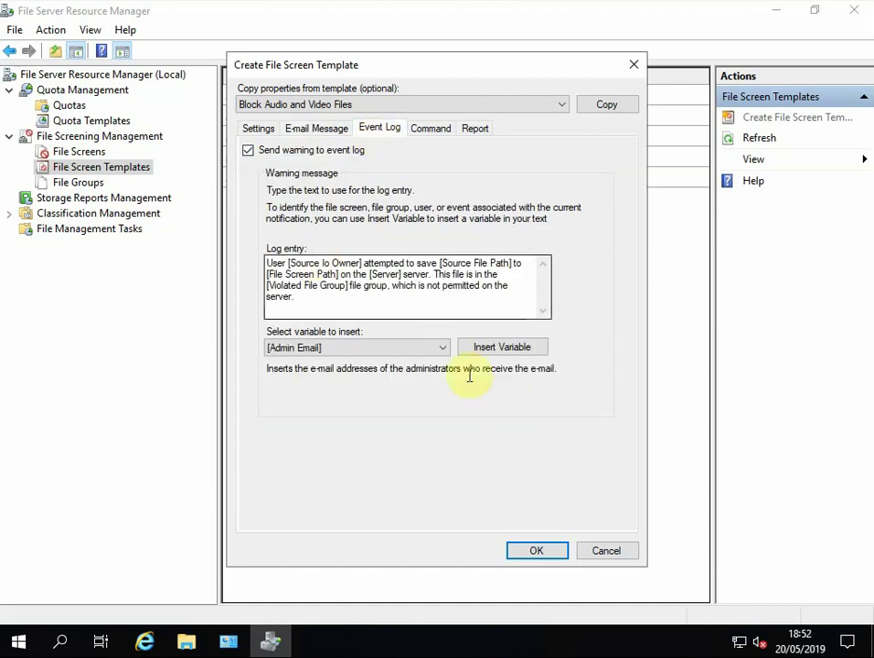
click(536, 551)
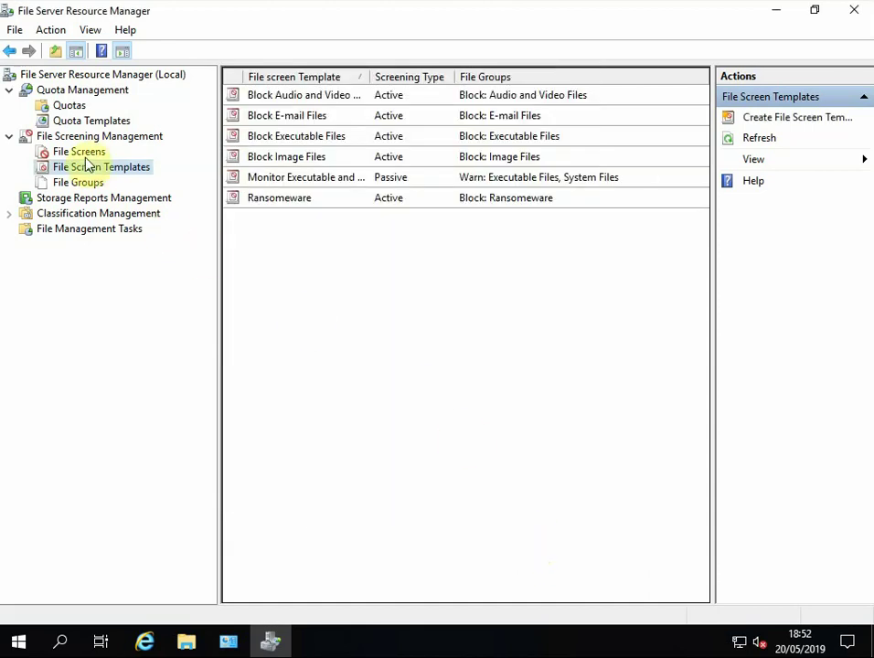
Start a new file screen and set its path to the E:\ drive.
click(80, 151)
right_click(83, 156)
click(116, 167)
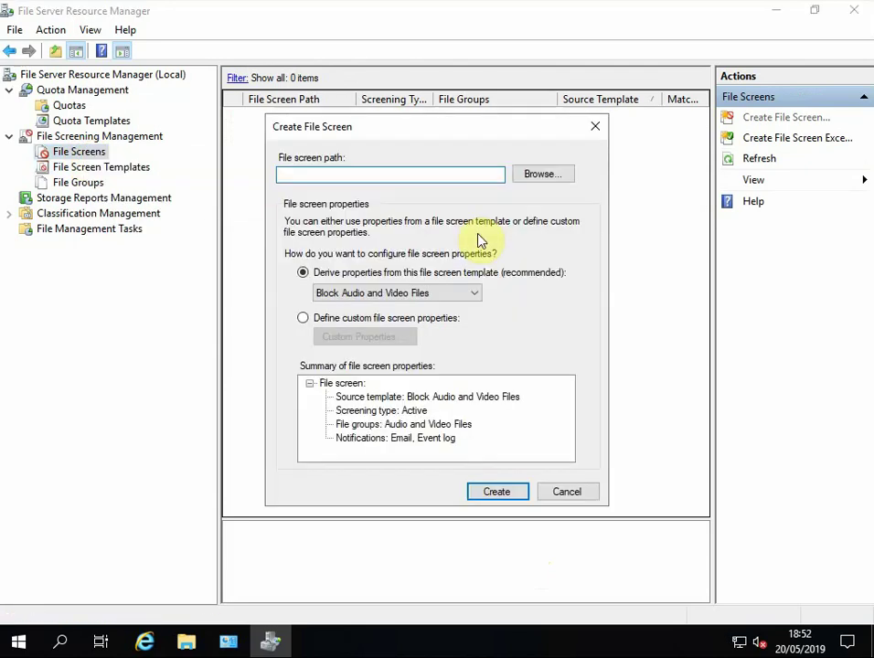
click(350, 174)
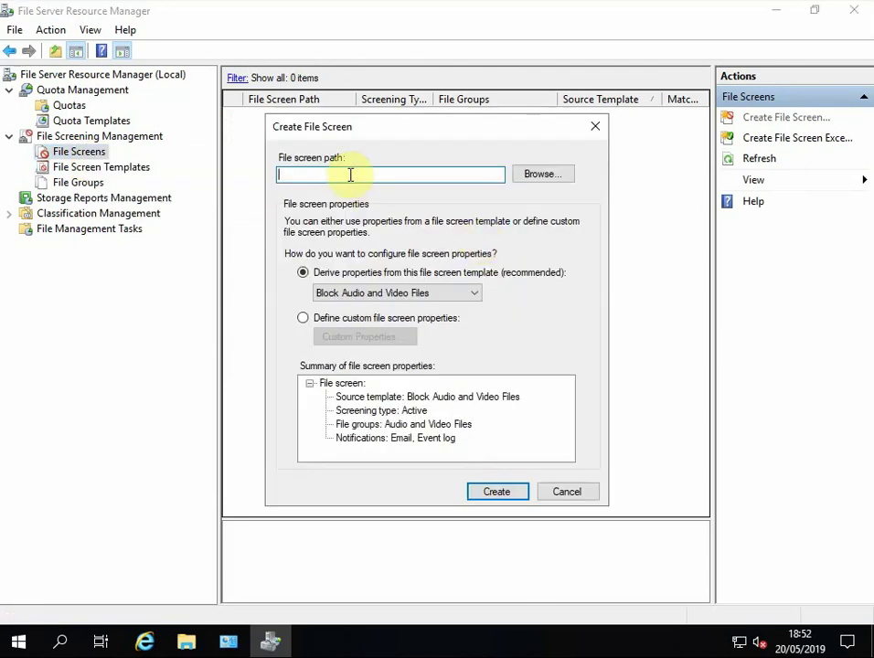
click(535, 174)
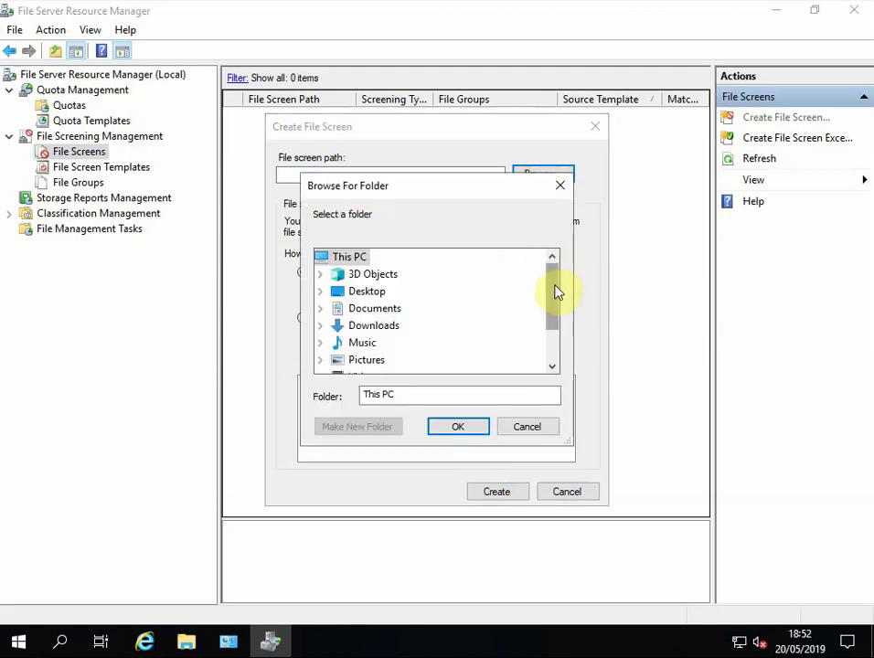
drag(556, 287, 554, 339)
double_click(350, 361)
click(456, 428)
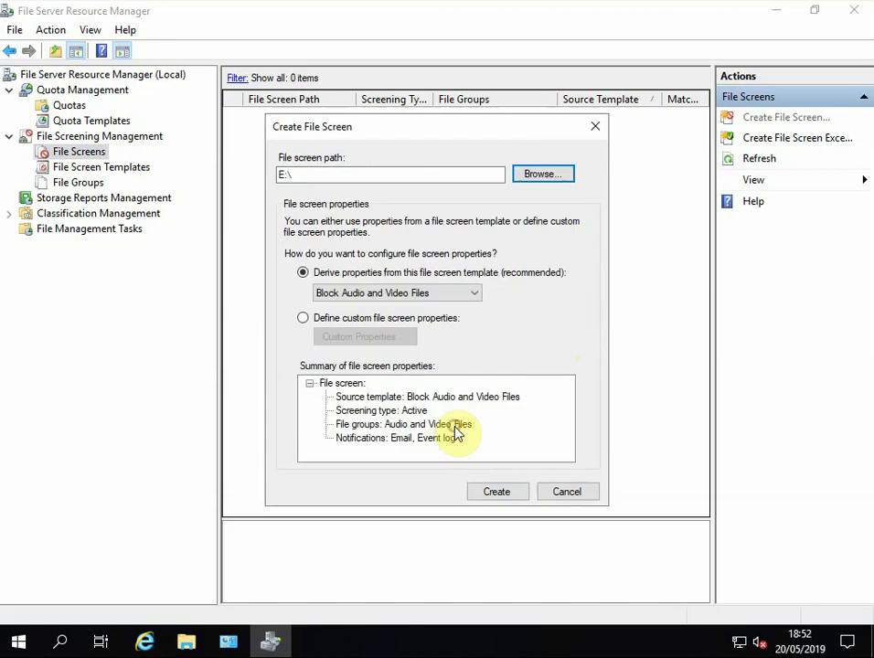
Switch to File Explorer and open the Data (E:) drive to view its contents.
click(186, 640)
click(187, 320)
double_click(560, 519)
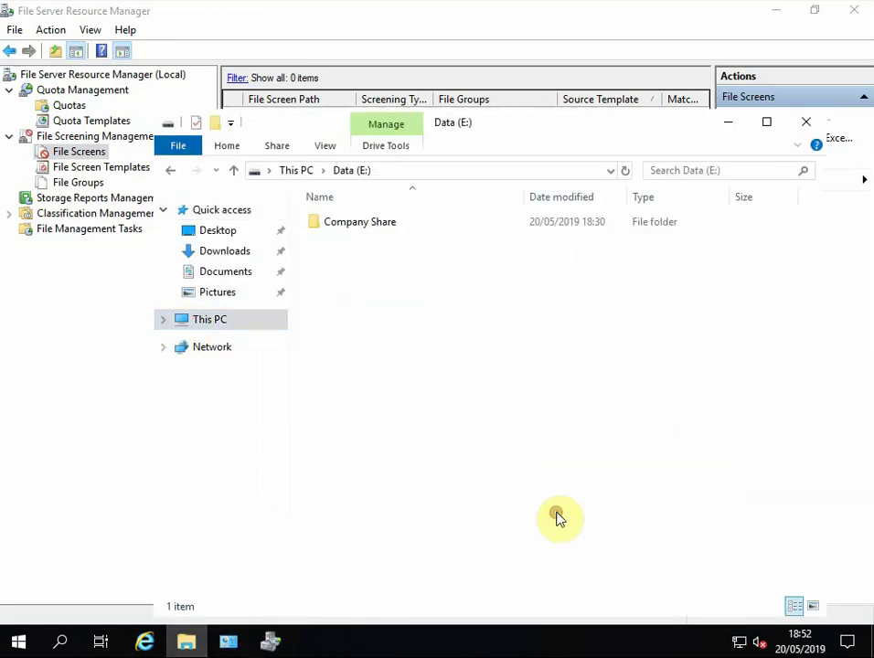
Check the subfolders inside the Company Share folder, and close the File Explorer window to return to the file screen setup.
click(318, 228)
double_click(318, 229)
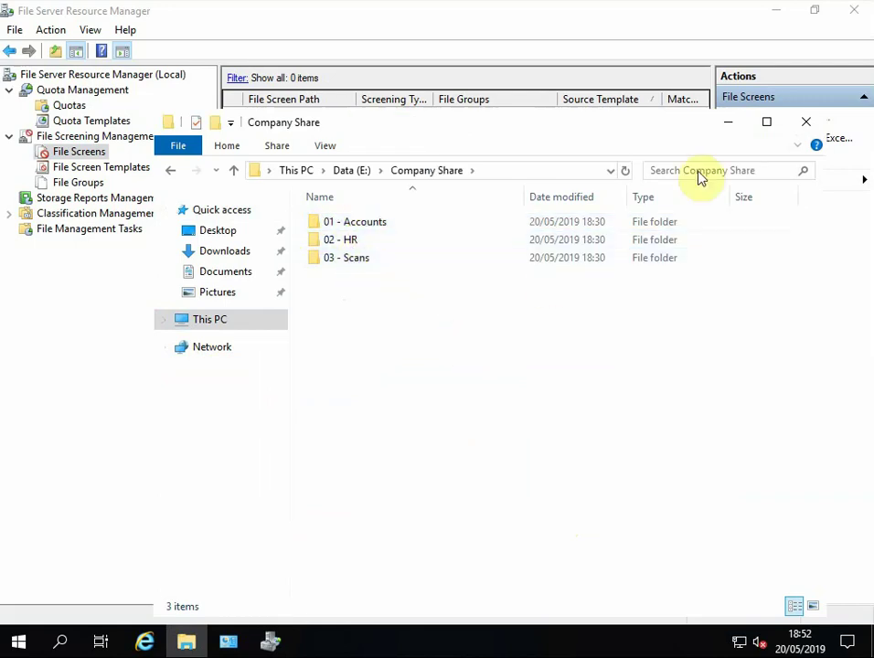
click(807, 127)
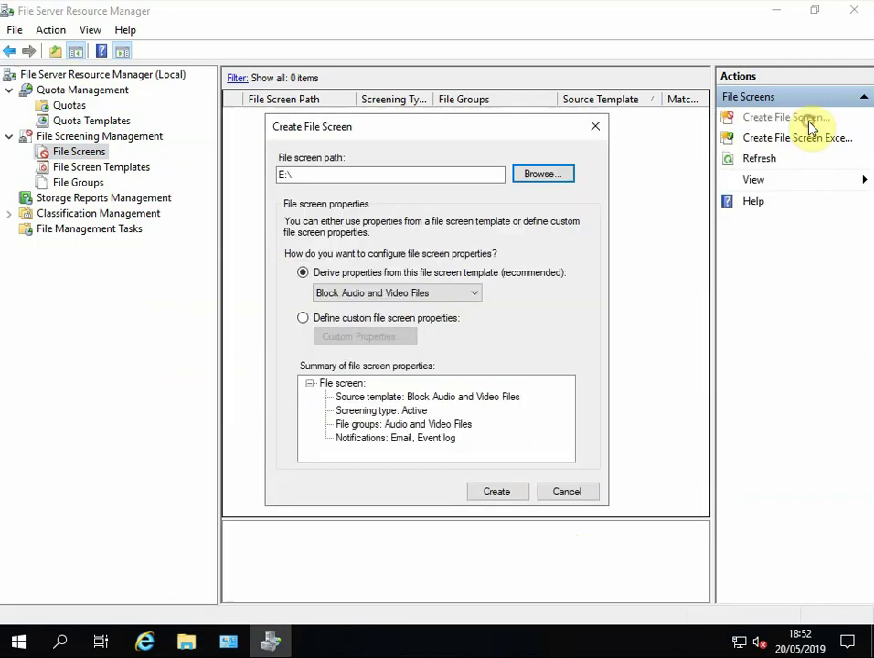
Derive the E:\ file screen's properties from the Ransomeware template and create the file screen.
click(388, 294)
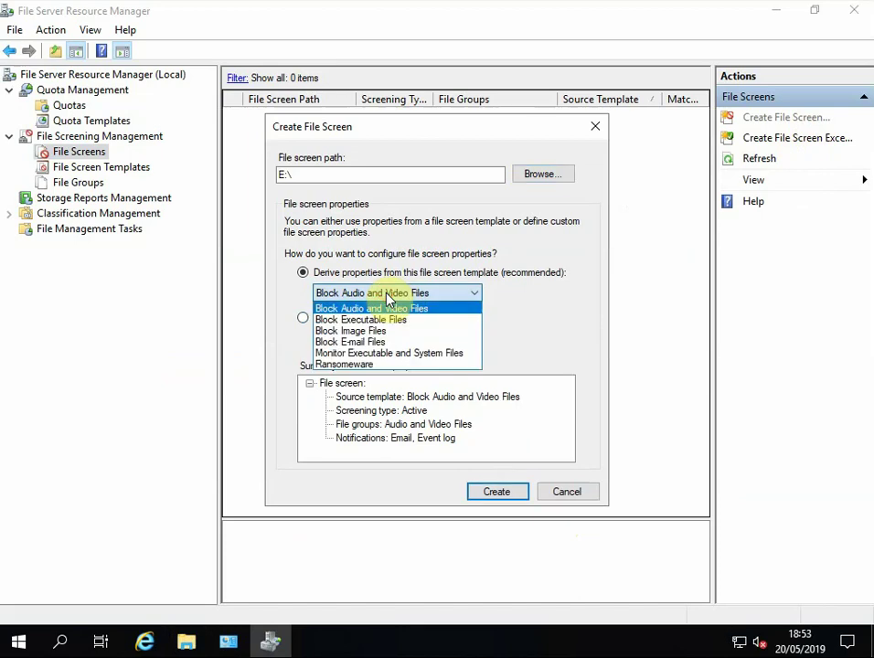
click(365, 364)
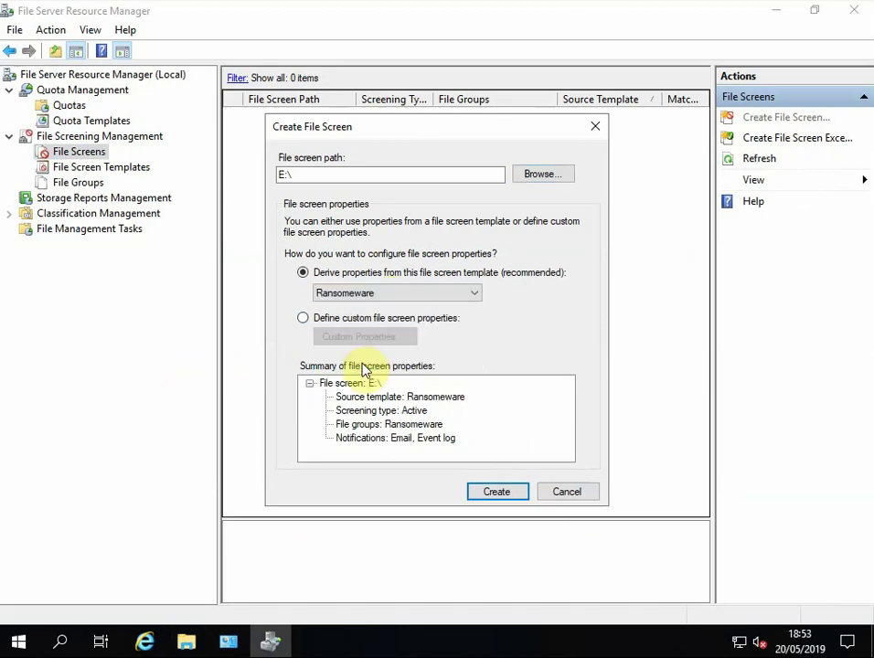
click(498, 493)
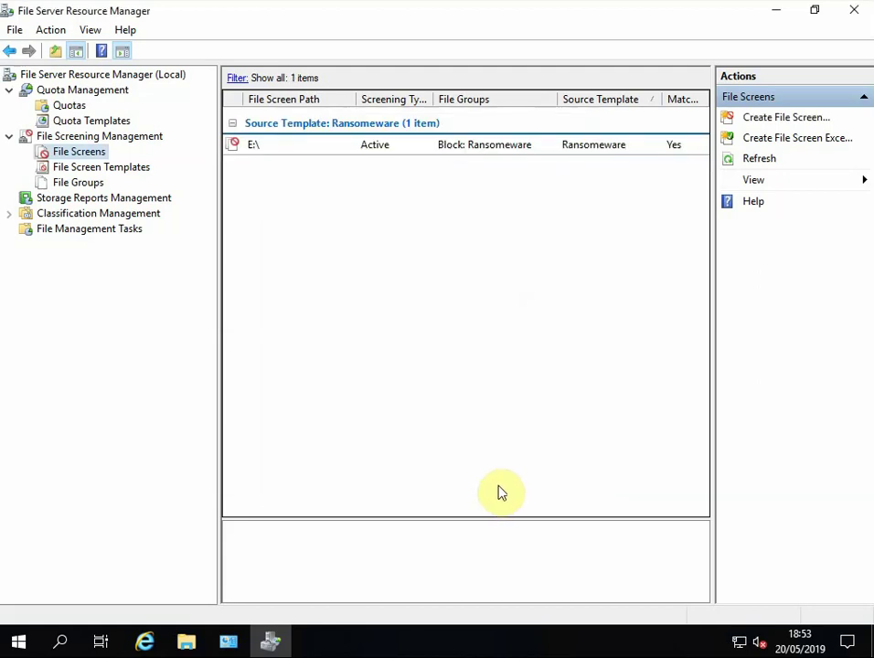
Review the E:\ file screen's properties, including its blocked file groups, e-mail message and event log settings.
click(394, 154)
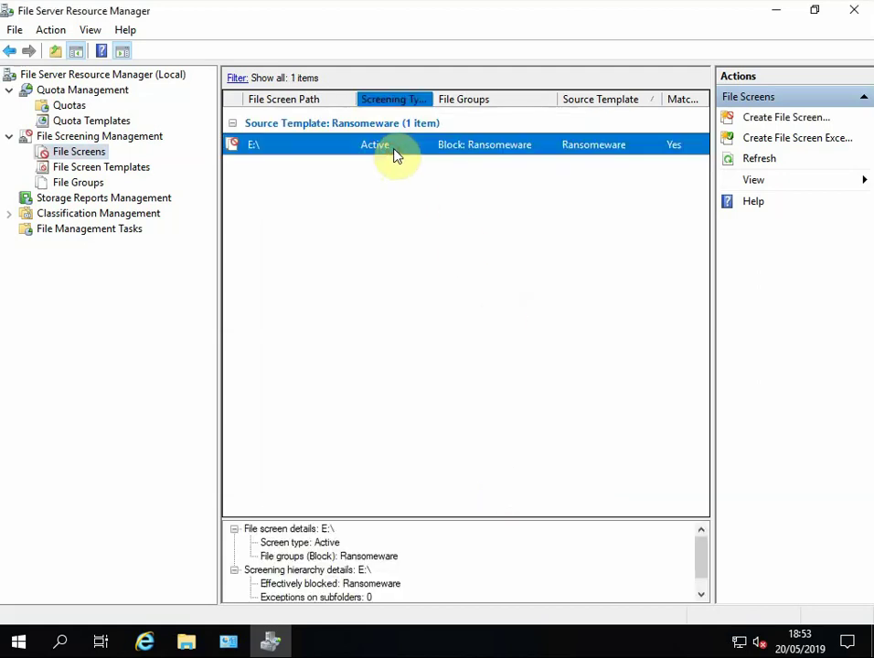
right_click(395, 153)
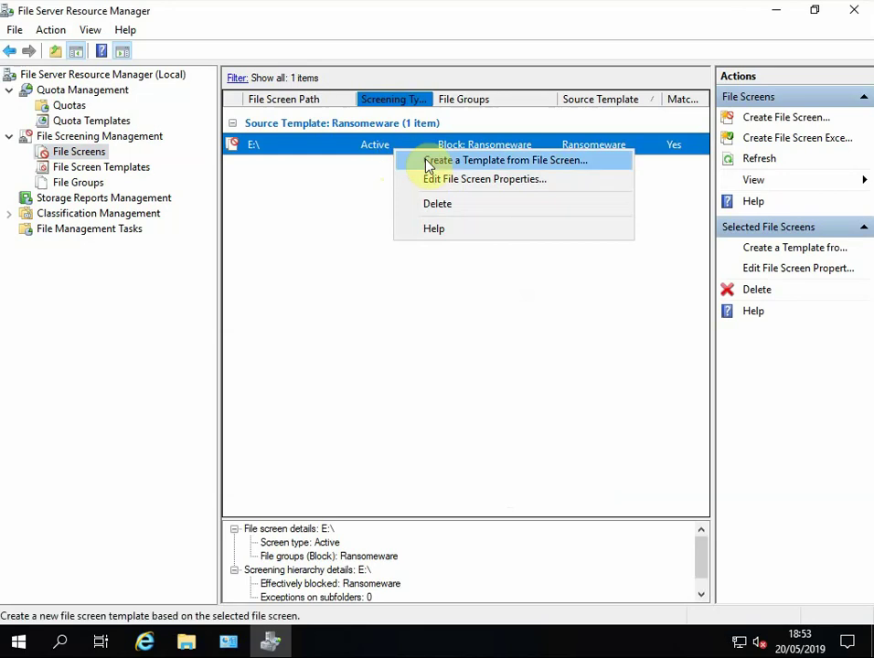
click(426, 179)
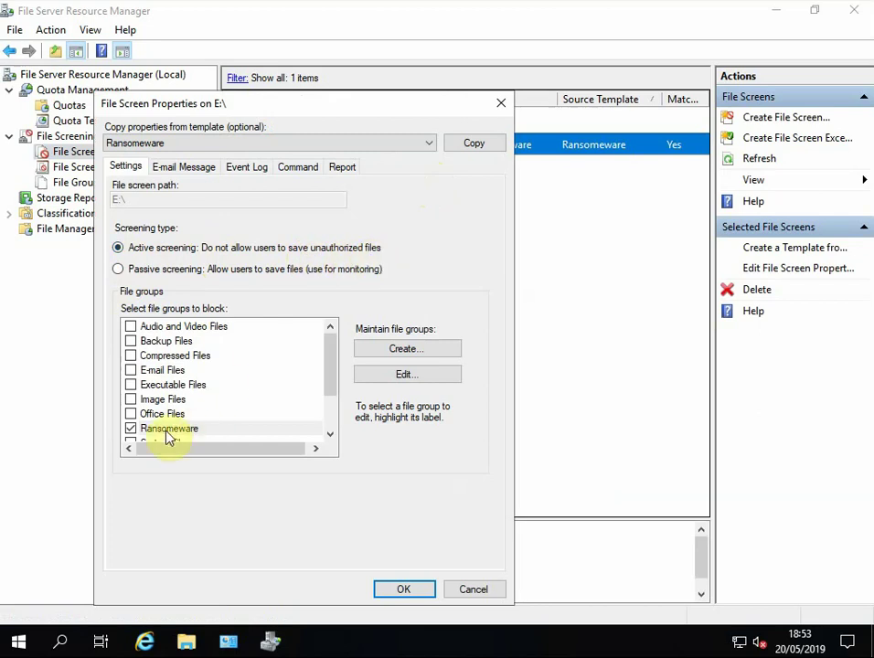
click(169, 168)
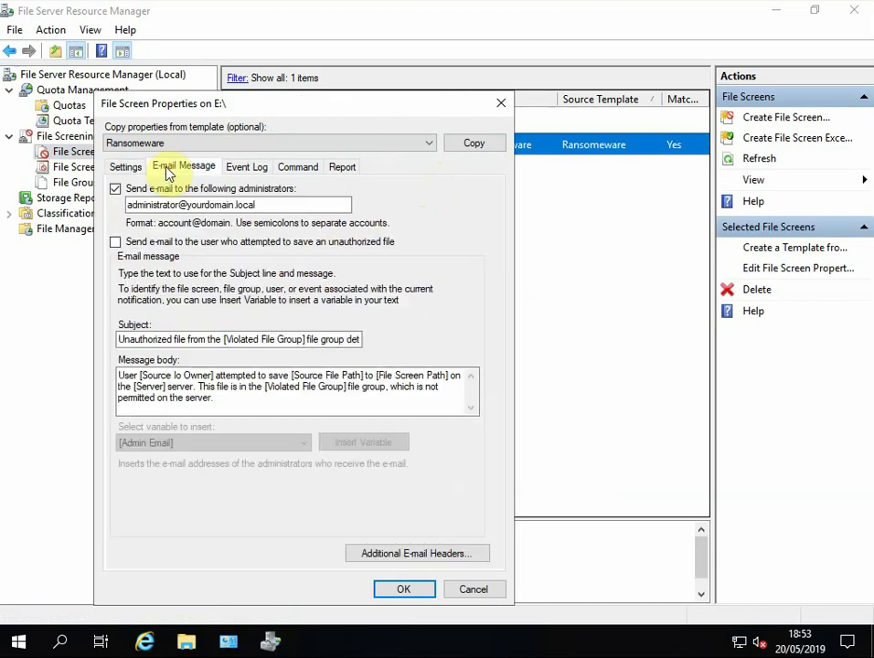
click(243, 170)
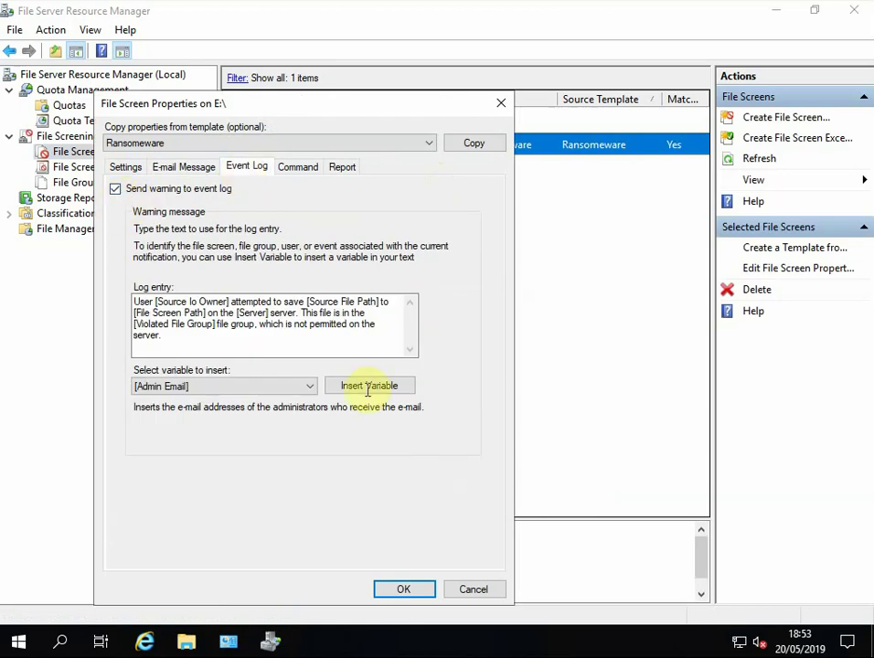
click(403, 588)
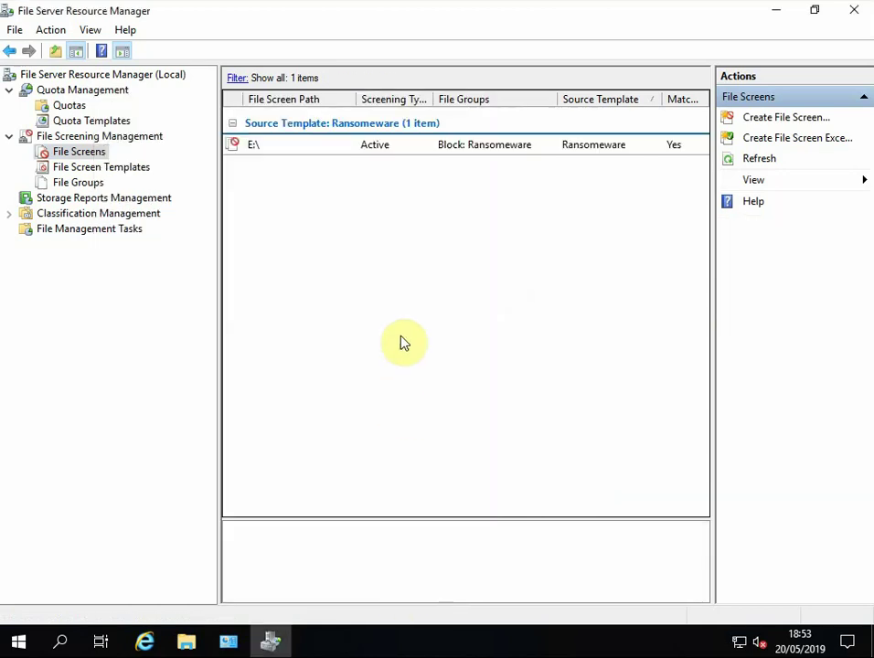
Look over the file screen templates and file groups, ending on the list of file screens.
click(91, 168)
click(87, 182)
click(80, 153)
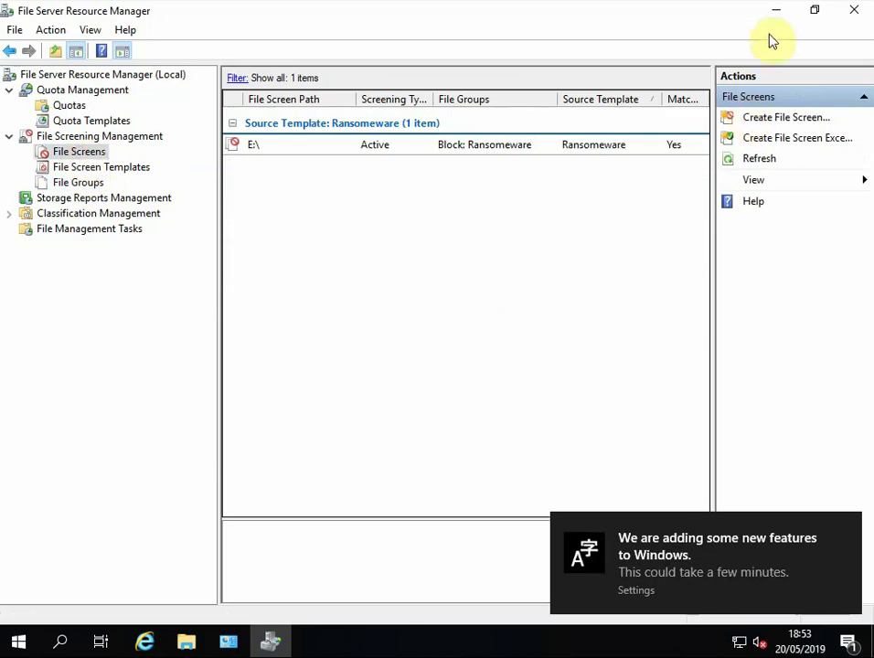
Clear the desktop by minimizing File Server Resource Manager, closing the Administrative Tools window and dismissing the Windows notification.
click(774, 11)
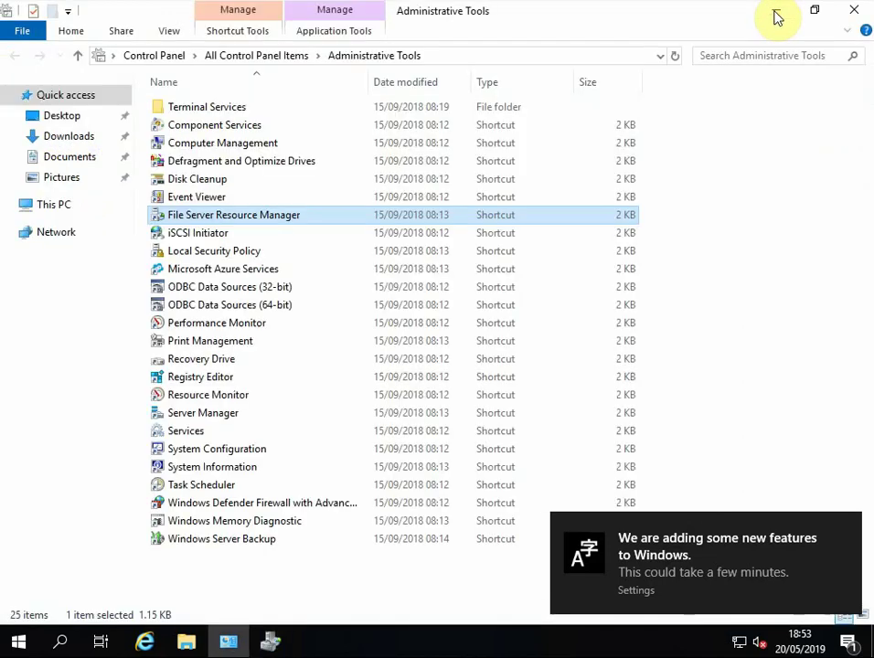
click(848, 11)
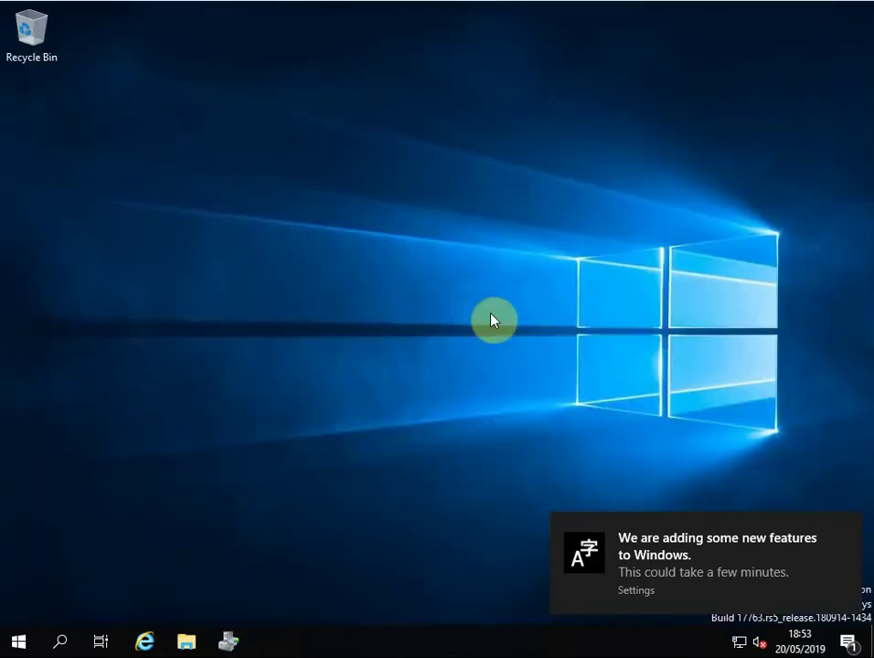
click(844, 527)
Switch to File Explorer and open the Data (E:) drive.
click(185, 640)
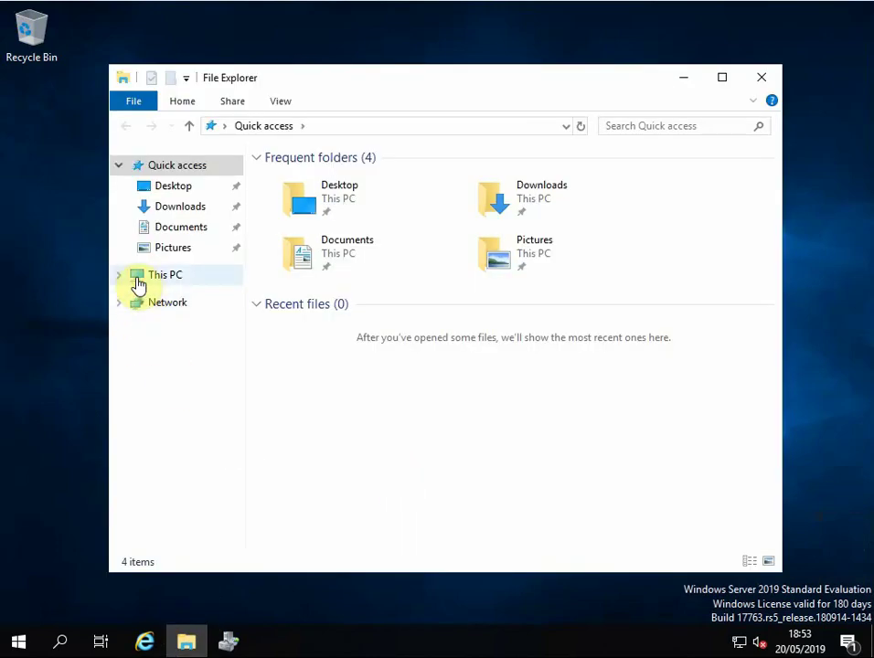
click(137, 277)
double_click(510, 464)
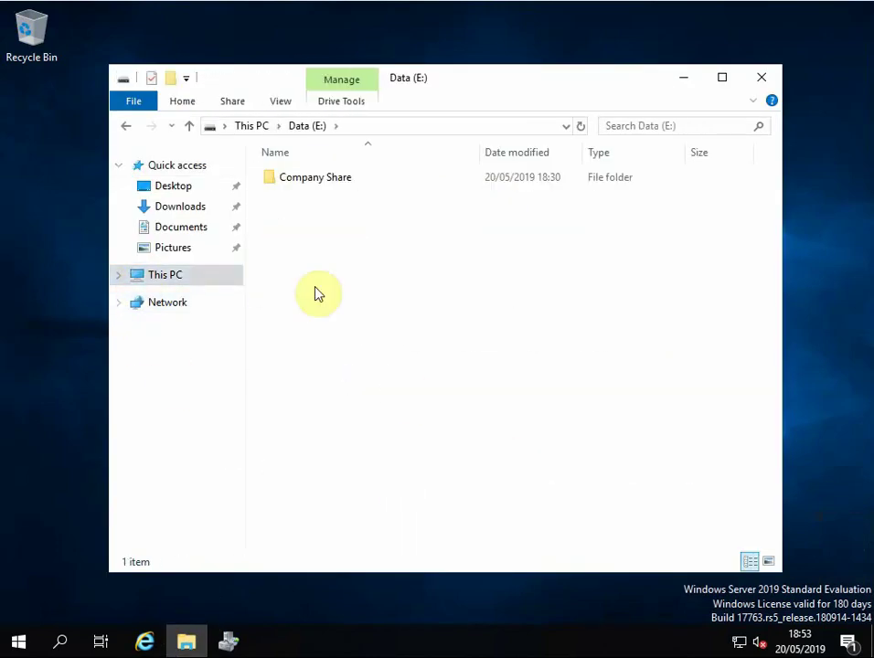
Look through the contents of the Company Share folder and go back up to the root of Data (E:).
click(270, 182)
double_click(271, 183)
click(189, 128)
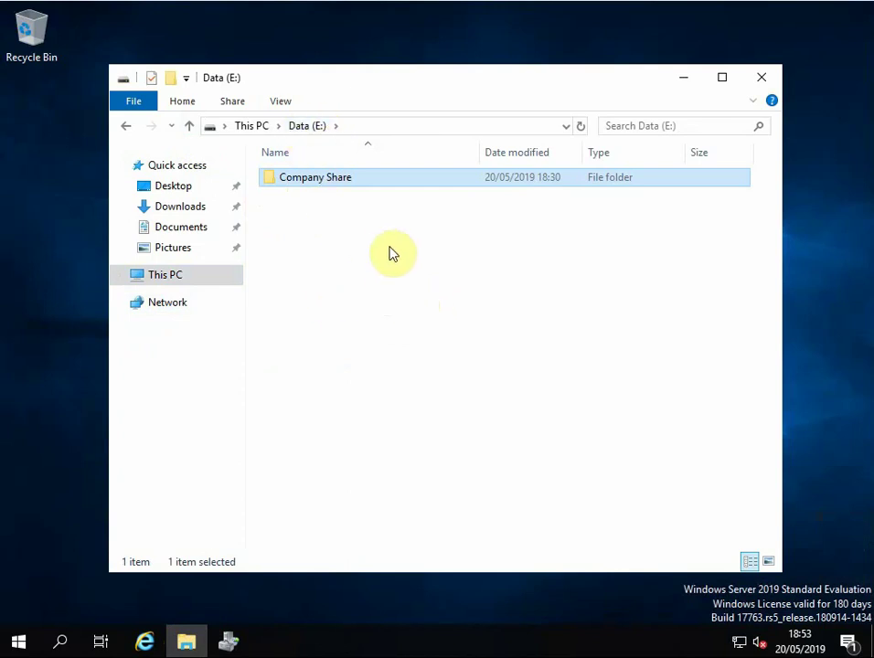
click(302, 241)
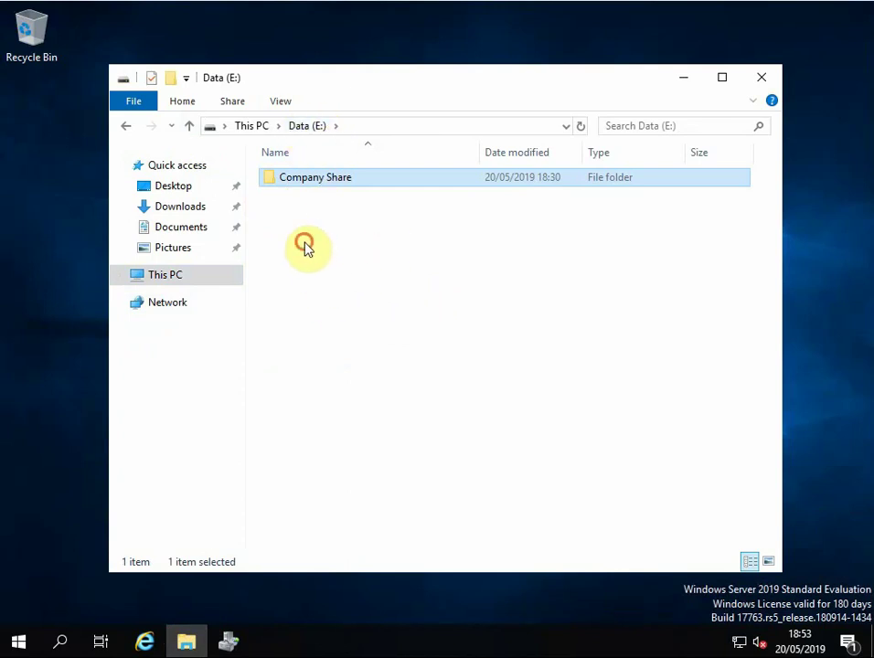
double_click(276, 180)
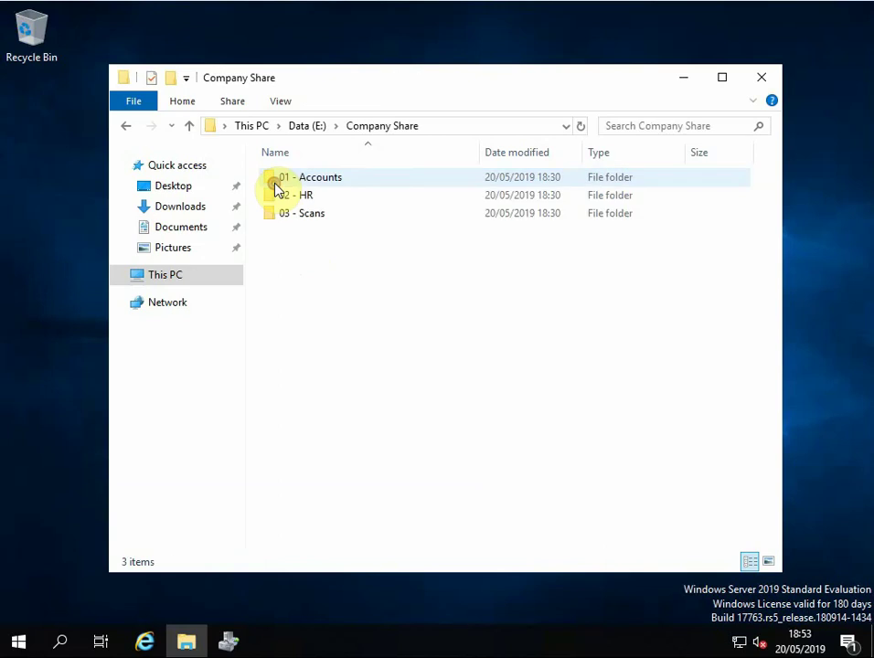
click(189, 127)
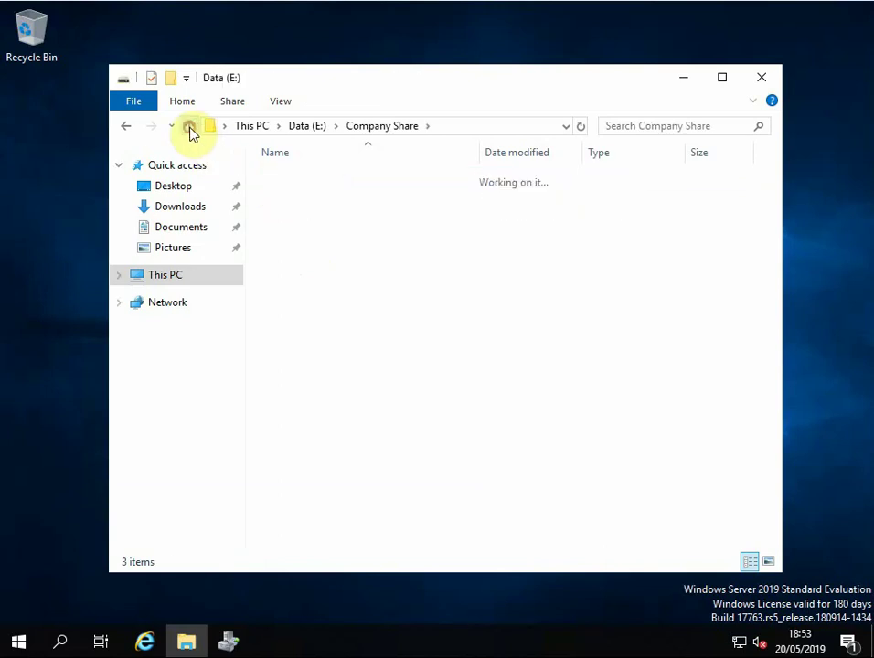
Turn on the display of hidden items and file name extensions in File Explorer.
click(279, 103)
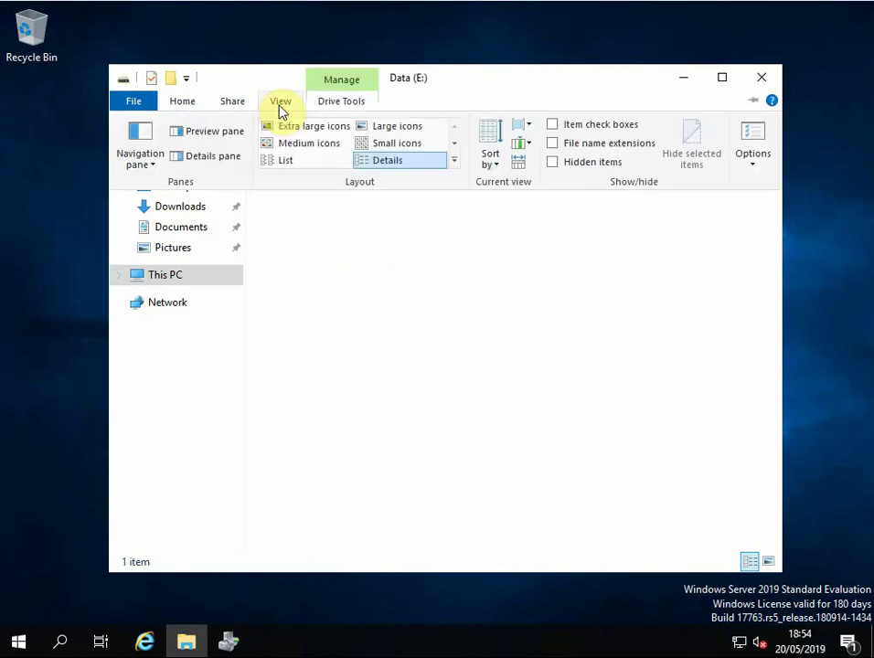
click(552, 164)
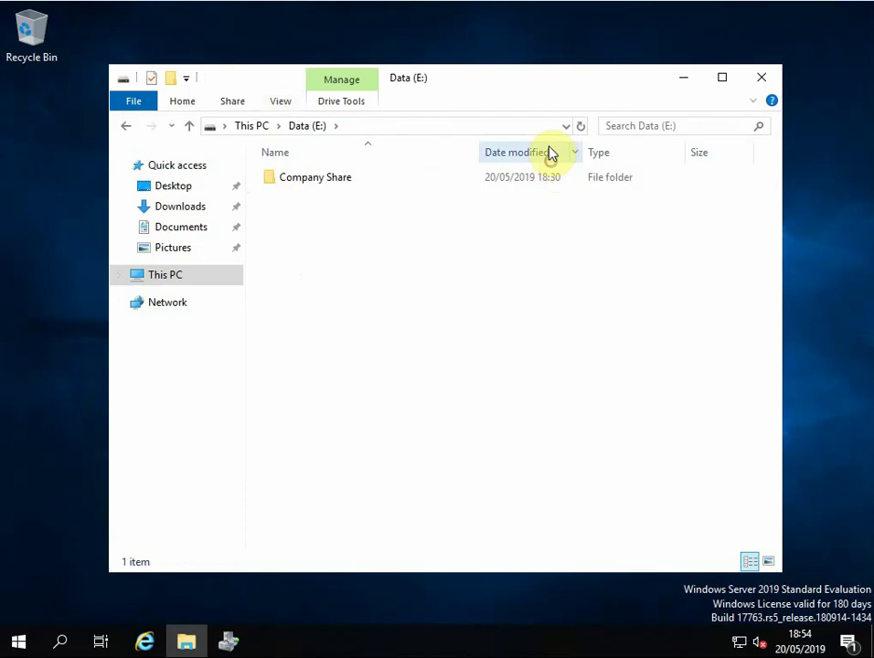
click(277, 104)
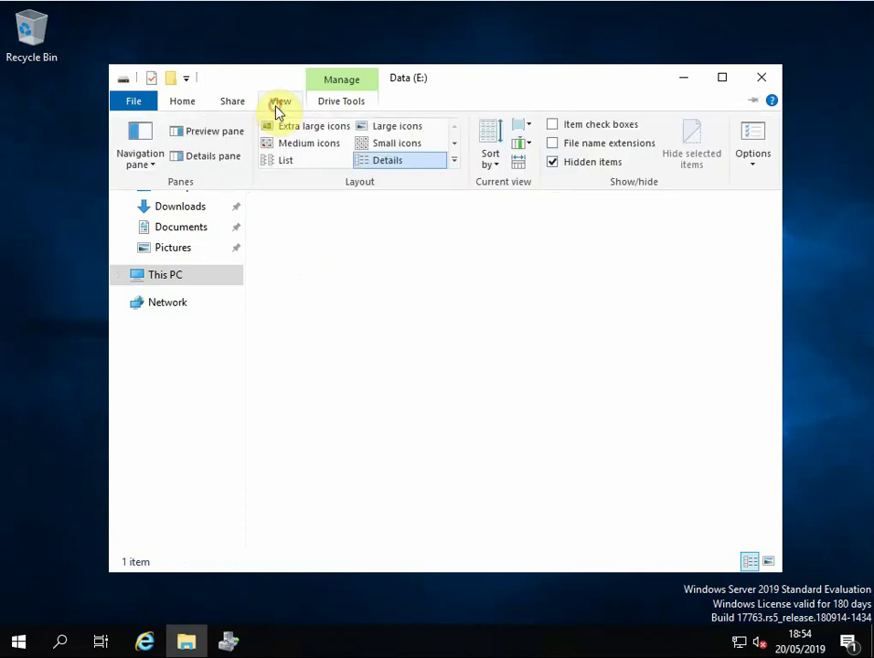
click(552, 146)
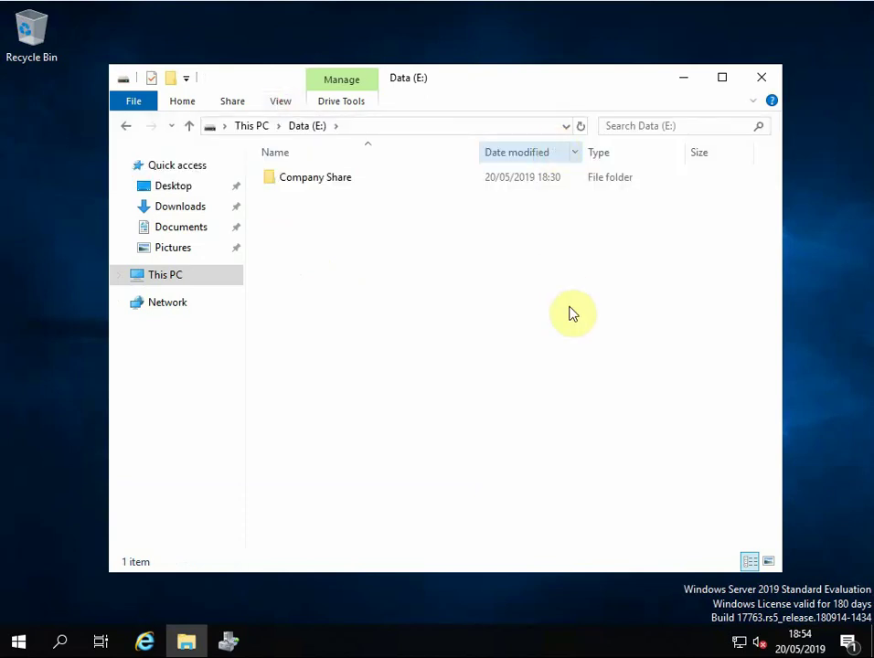
Create a new text document in the root of the Data (E:) drive, keeping its default name.
right_click(326, 240)
mouse_move(408, 446)
click(565, 546)
click(390, 351)
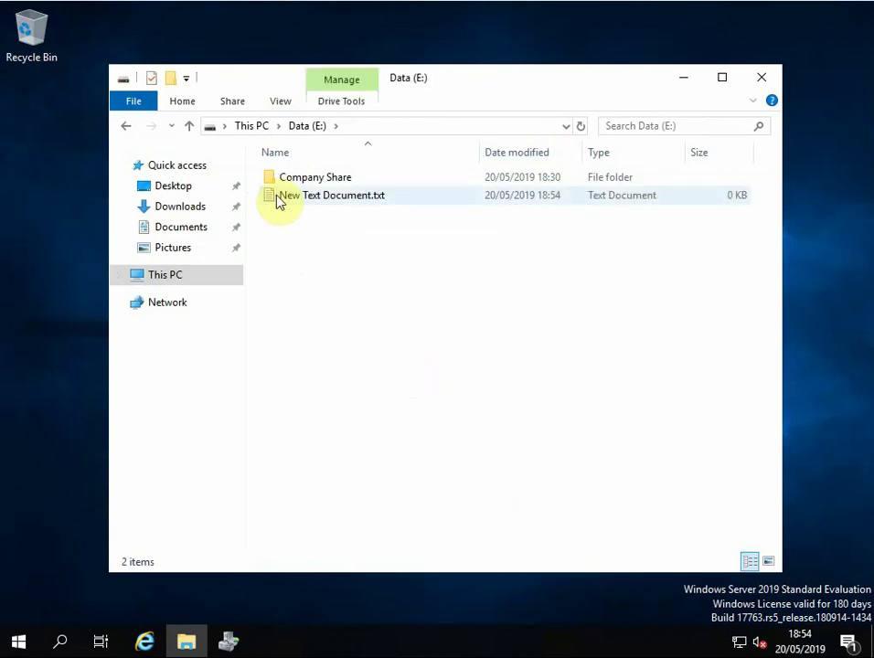
Open New Text Document.txt, fill it with three lines of repeated letter e, and save it while closing.
click(280, 198)
double_click(273, 203)
text(eeeeeeeeeeeeeeeeeeeeeeeeeeeeeeeeeeee)
key(Return)
text(eeeeeeeeeeeeeeeeeeeeeeeeeeeeeeeeeeeeeeeeeeee eeeeeeeeeeeeeeeeeeeeeeeeeeeeeeeeeeeeeeeeeeeee)
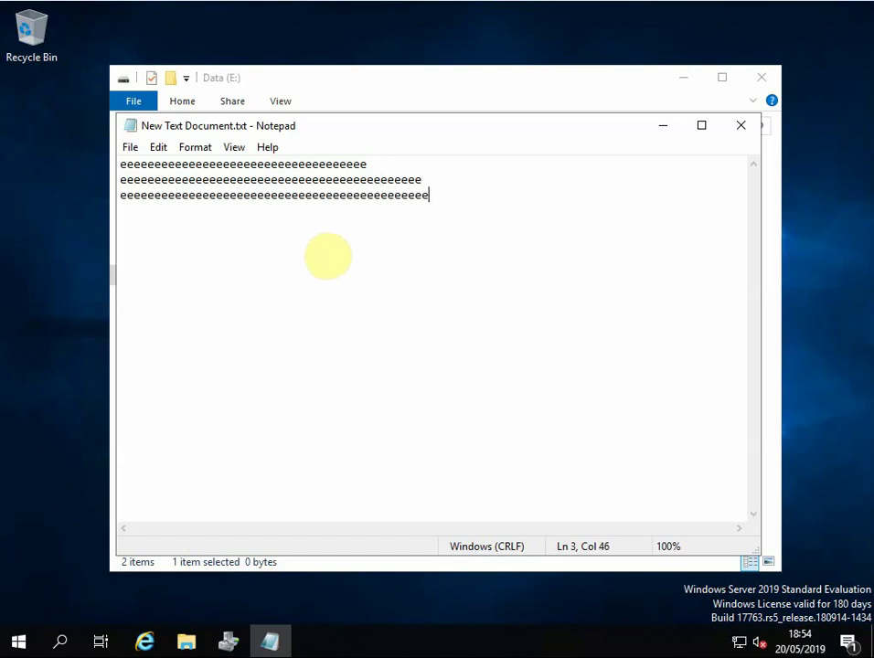
click(736, 127)
click(386, 330)
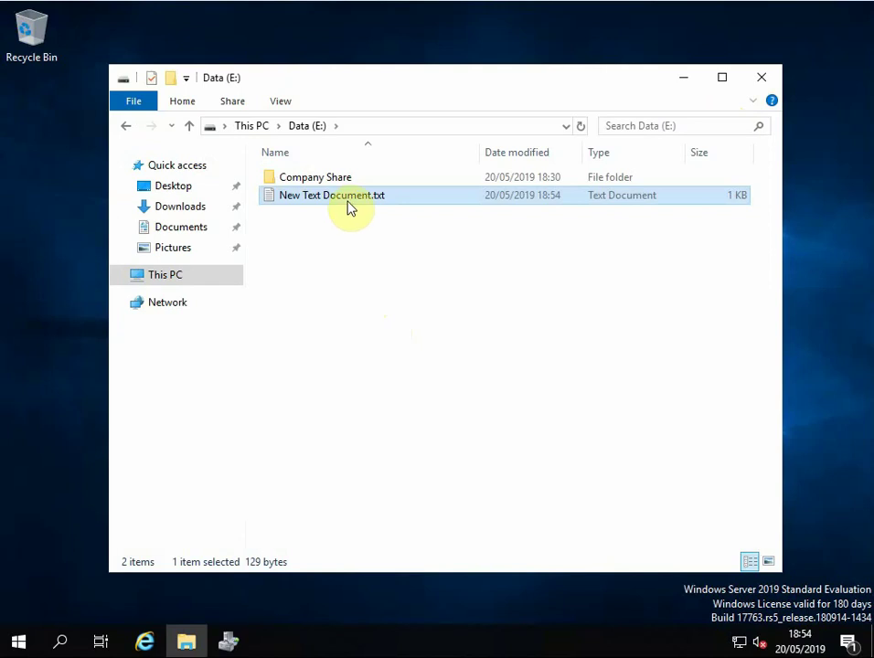
Test the file screen by trying to rename New Text Document.txt to New Text Document.ryk, accepting the extension change.
right_click(350, 201)
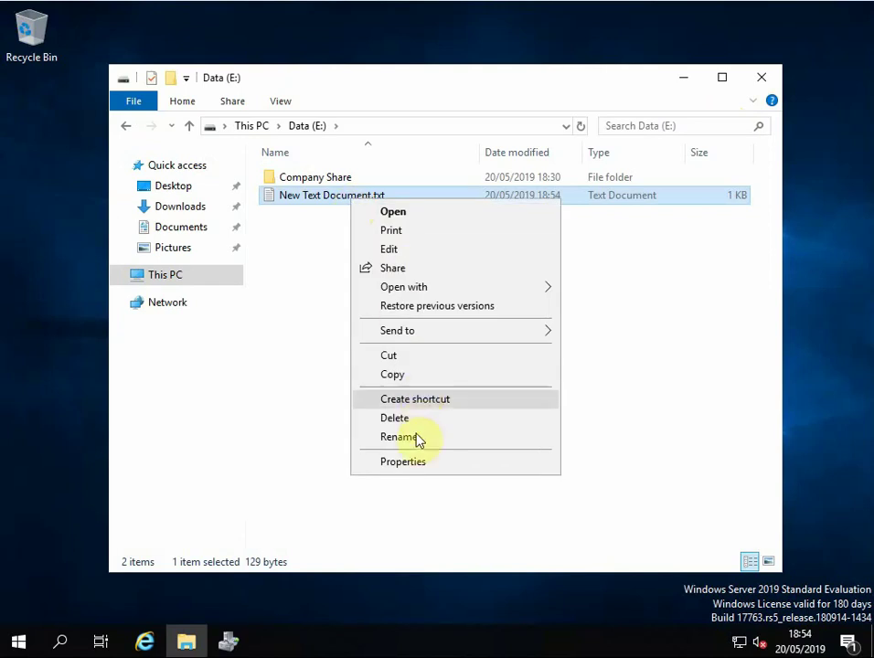
click(398, 437)
click(388, 196)
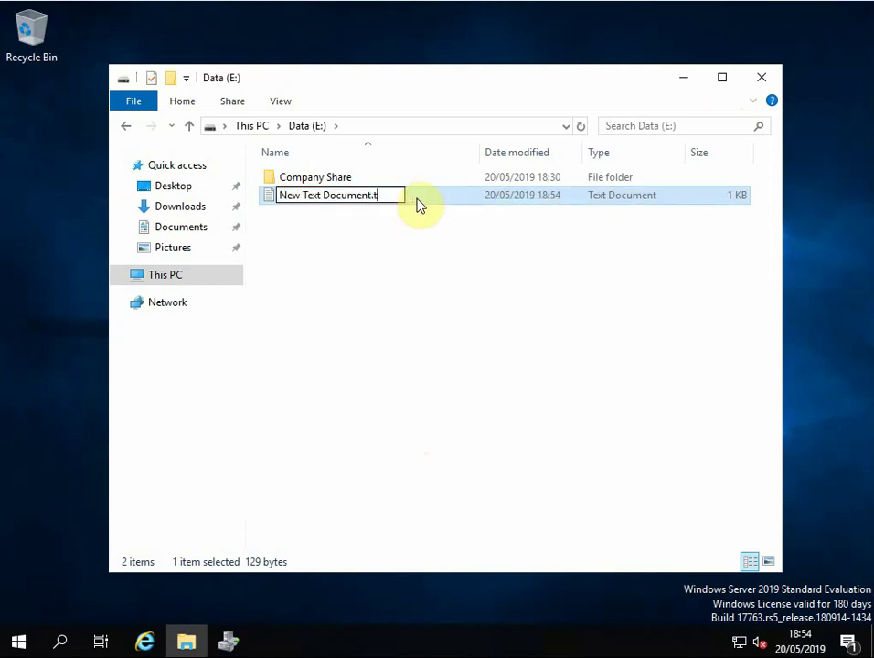
text(ryk)
key(Return)
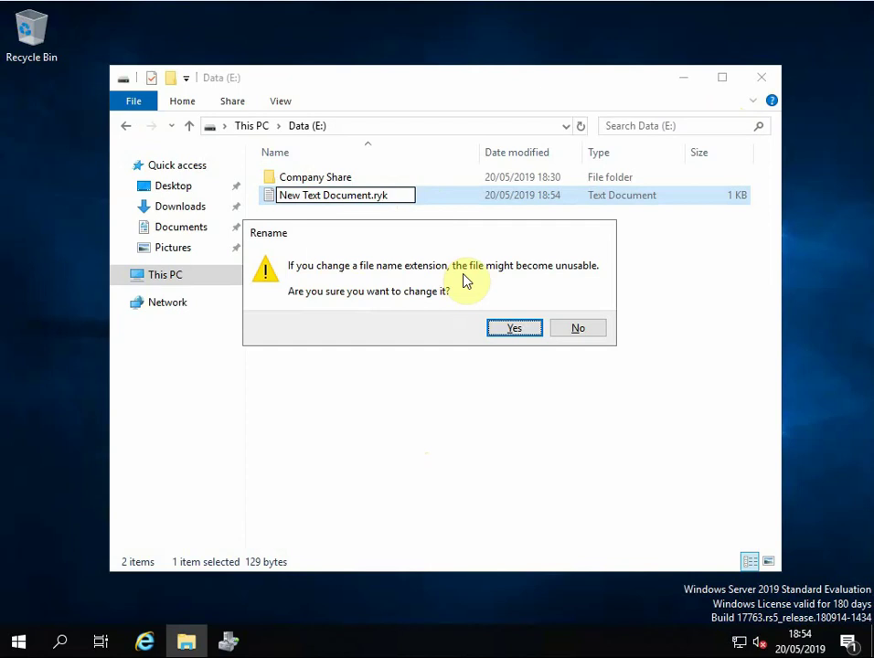
click(525, 331)
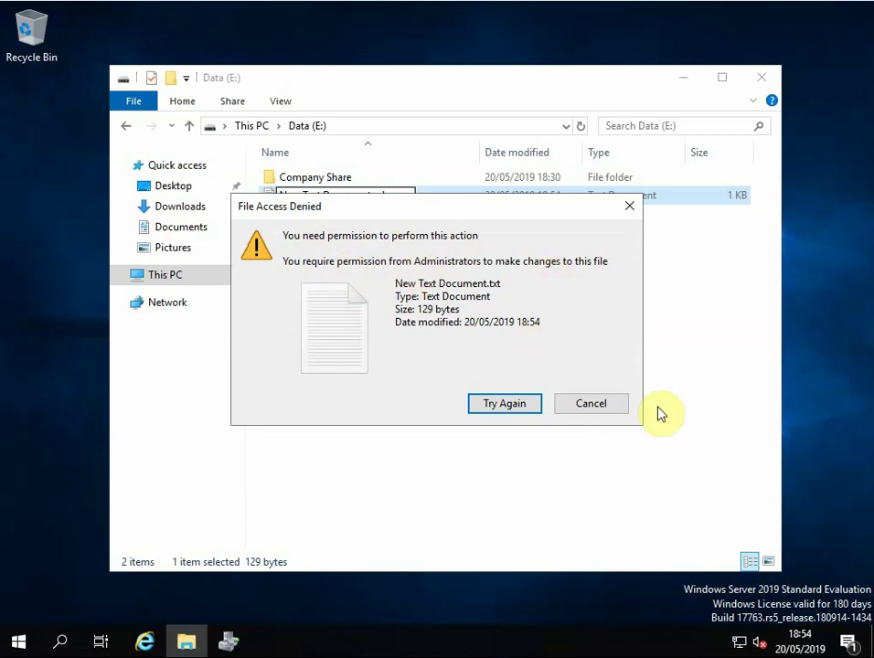
click(587, 405)
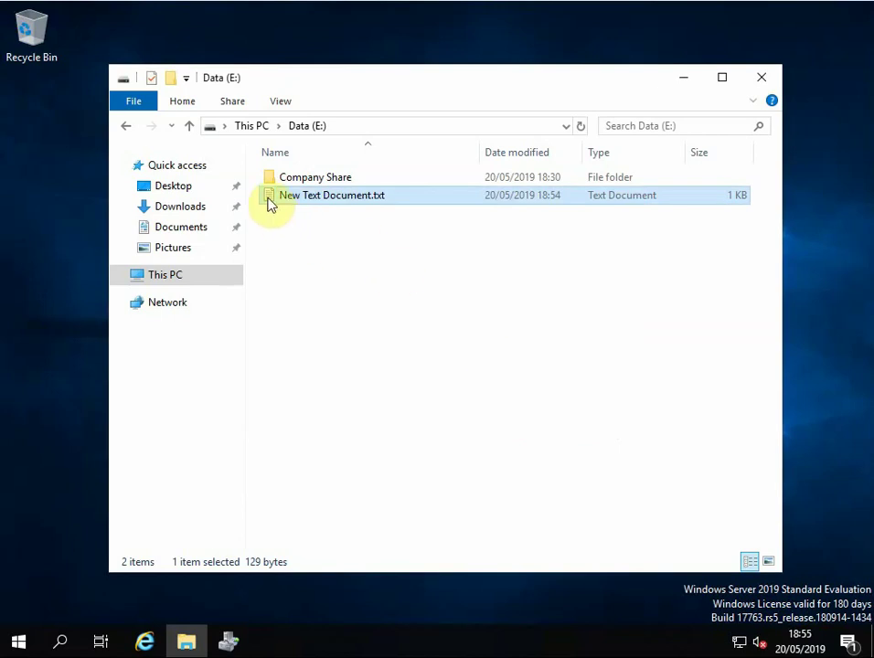
Create a new text document inside the 01 - Accounts folder of Company Share.
double_click(270, 180)
double_click(269, 182)
right_click(370, 253)
mouse_move(410, 457)
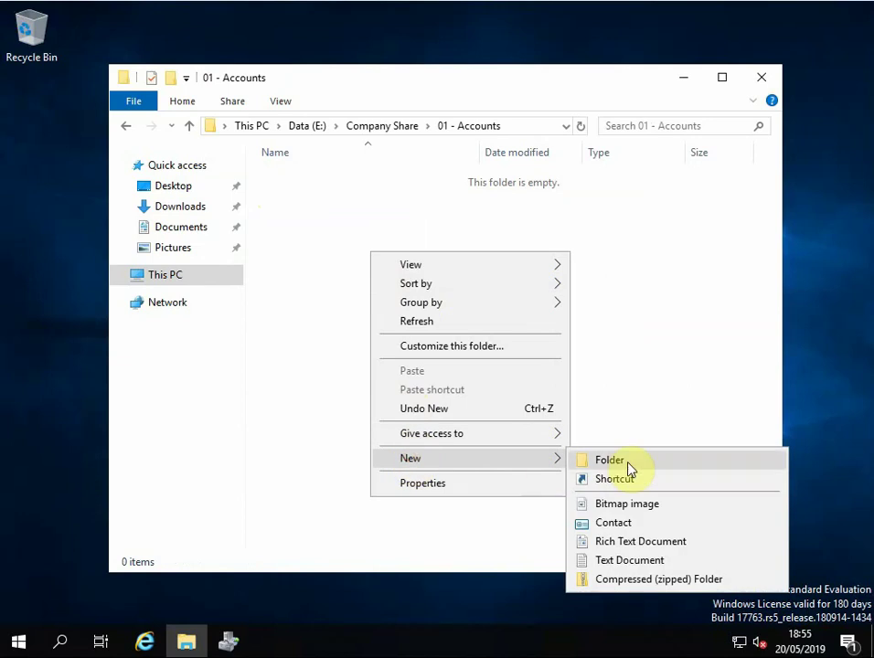
click(625, 560)
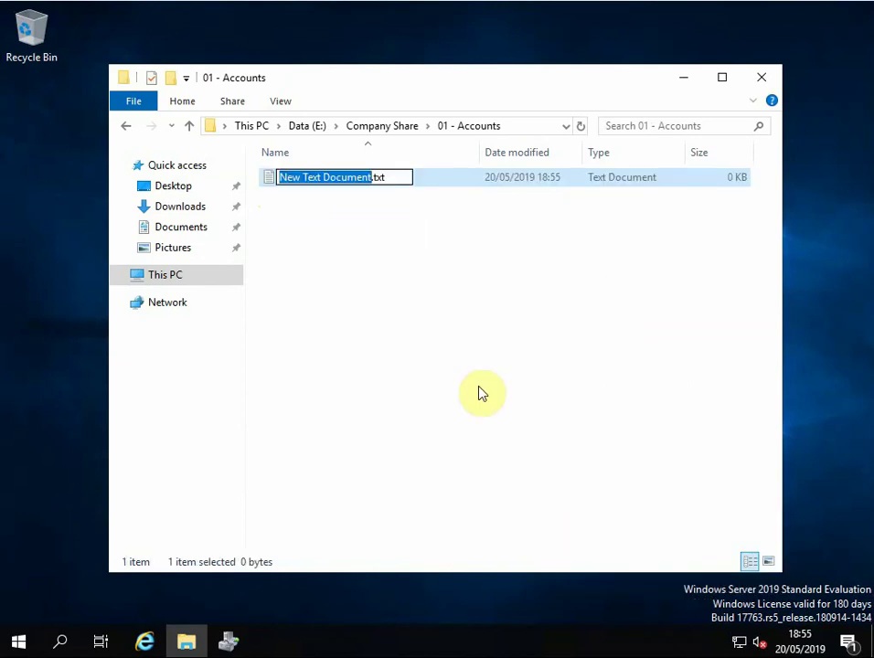
Open New Text Document.txt in 01 - Accounts, enter the lines "vdfghtrytr" and "hrthrthtrhyrthrt", and save it while closing.
double_click(289, 183)
text(vdfghtrytr)
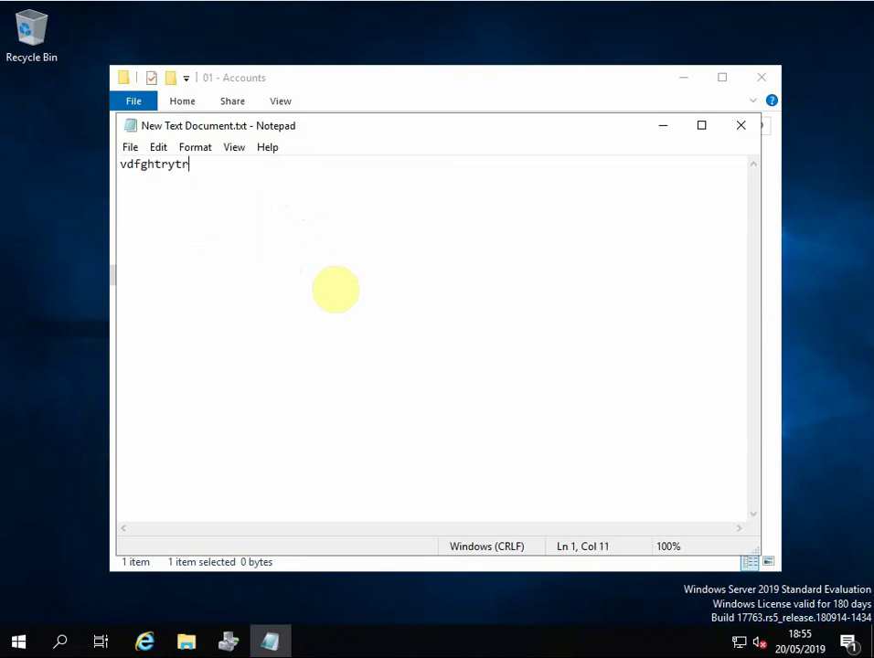
key(Return)
text(hrthrthtrhyrthrt)
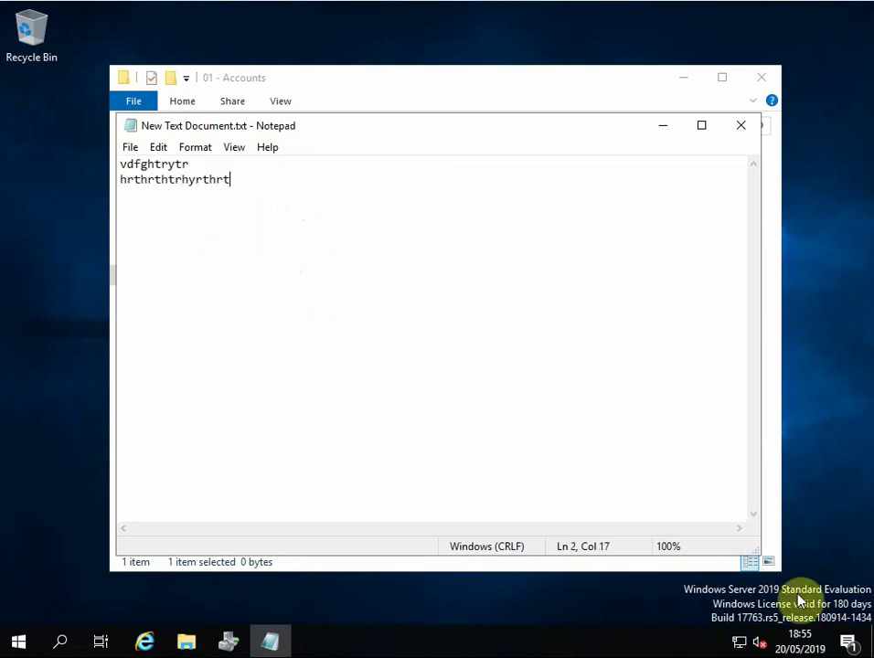
click(741, 130)
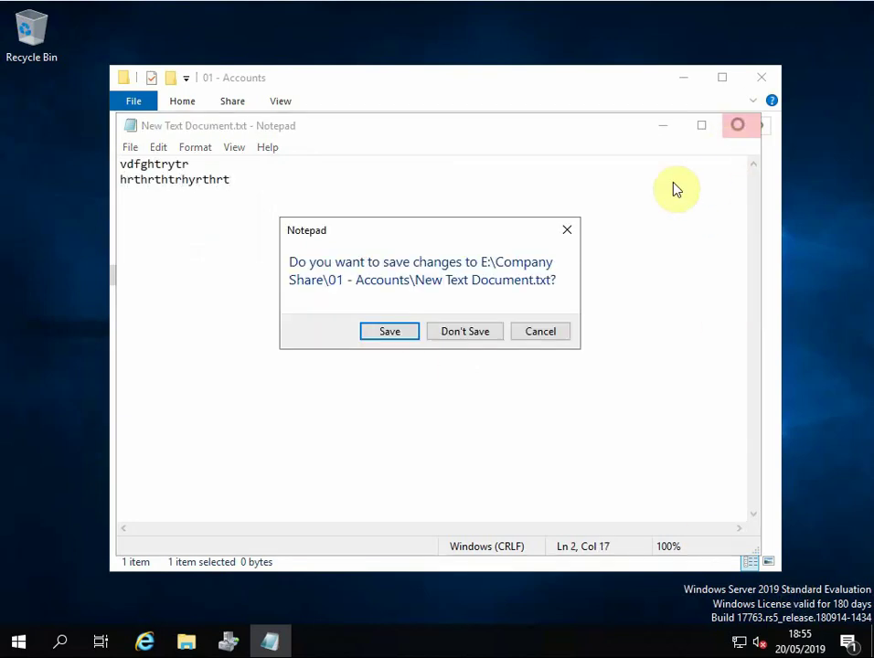
click(402, 335)
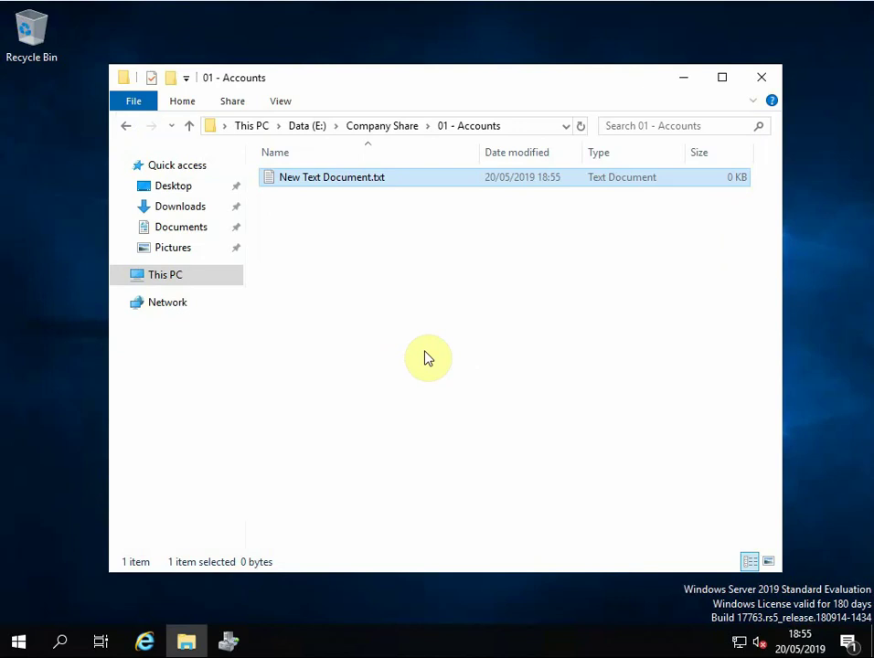
Test the file screen in 01 - Accounts by trying to rename New Text Document.txt to New Text Document.zzz, accepting the extension change.
right_click(355, 186)
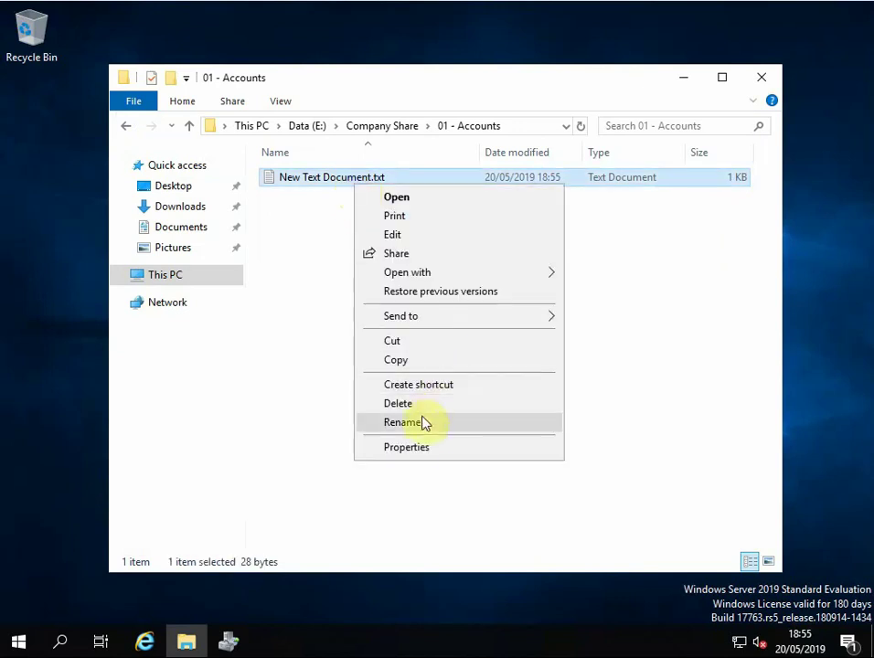
click(402, 422)
click(384, 177)
key(BackSpace)
key(BackSpace)
key(BackSpace)
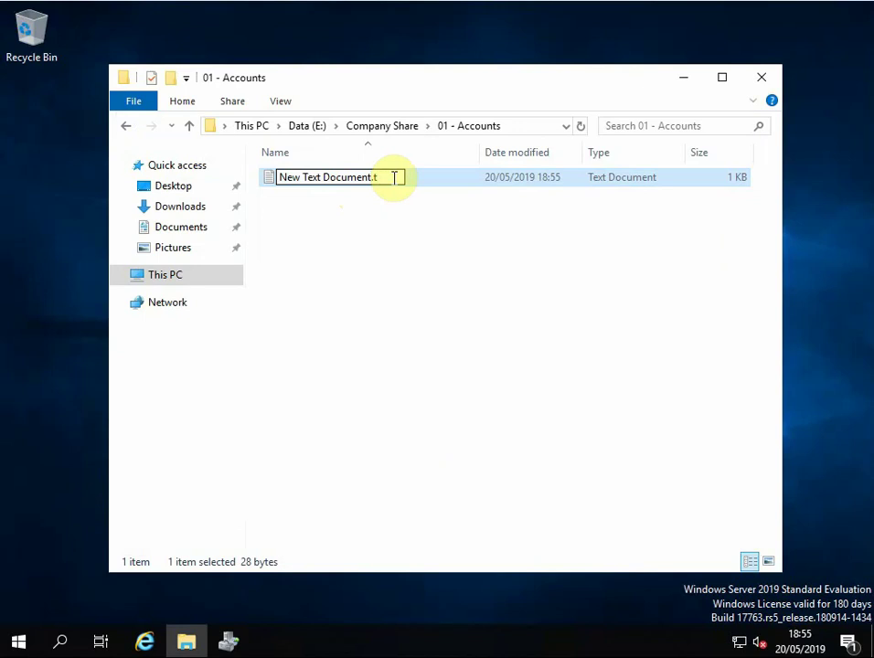
text(zzz)
key(Return)
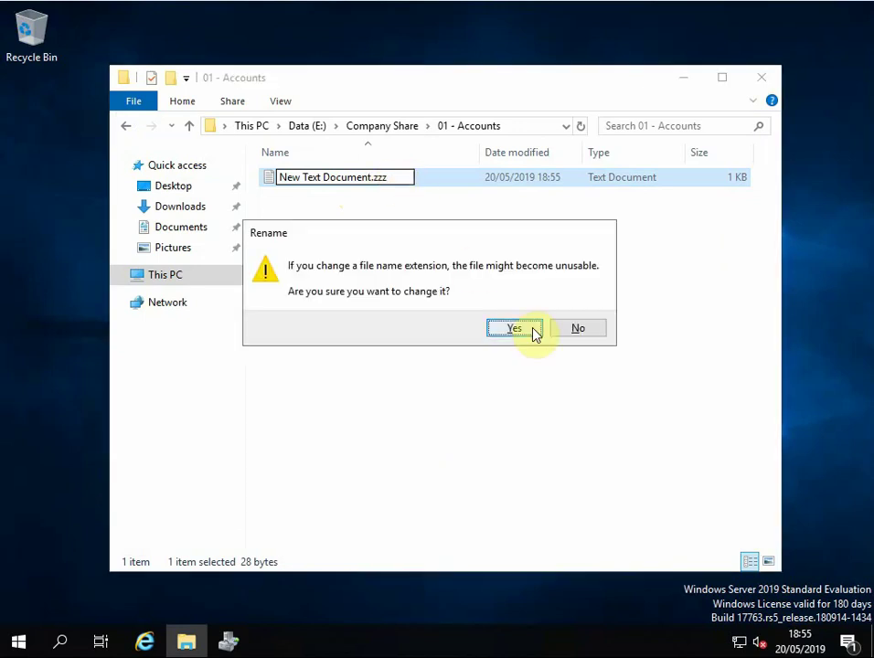
click(533, 332)
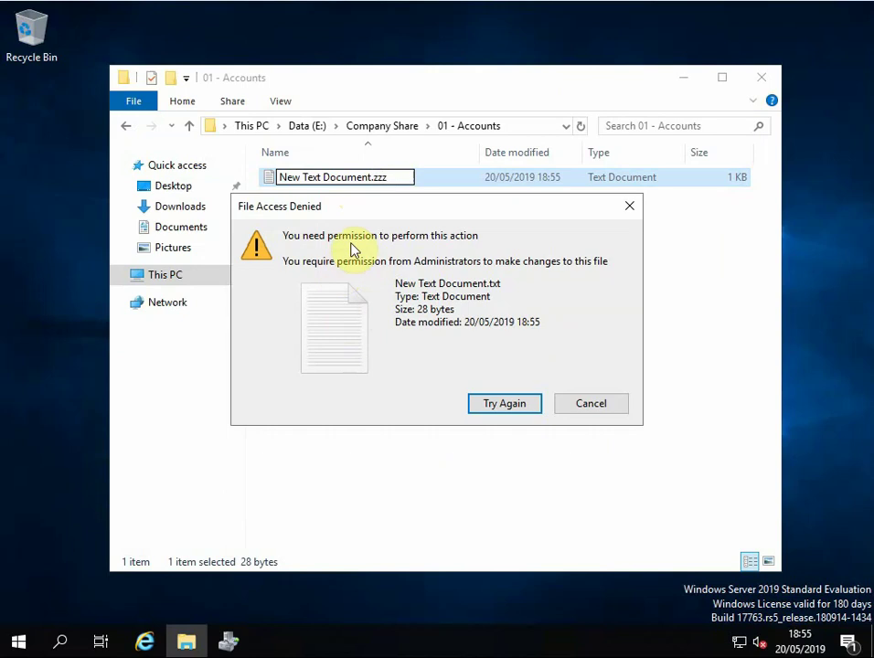
click(588, 406)
Delete New Text Document.txt from both 01 - Accounts and the root of Data (E:), and close the folder window.
click(271, 187)
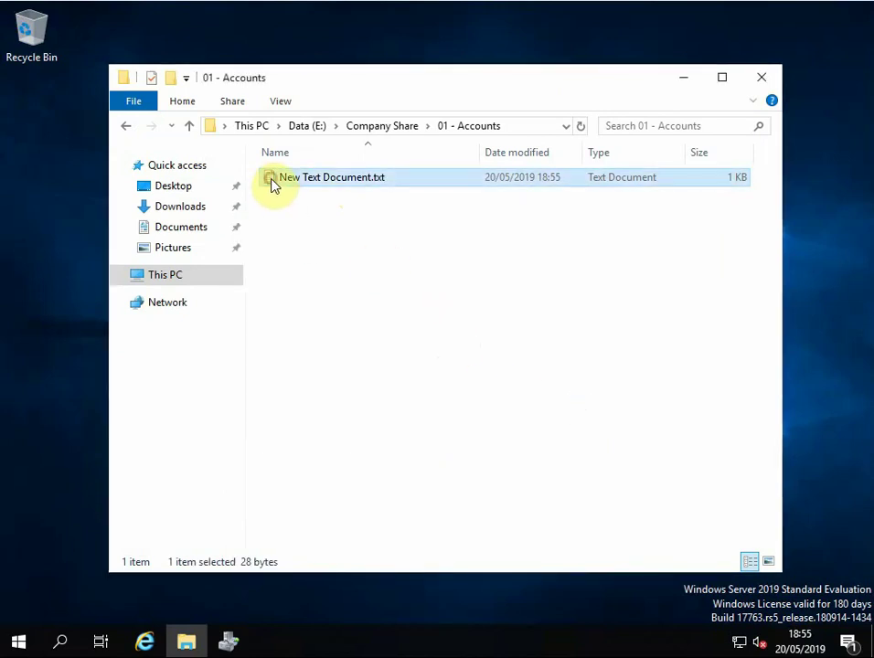
key(Delete)
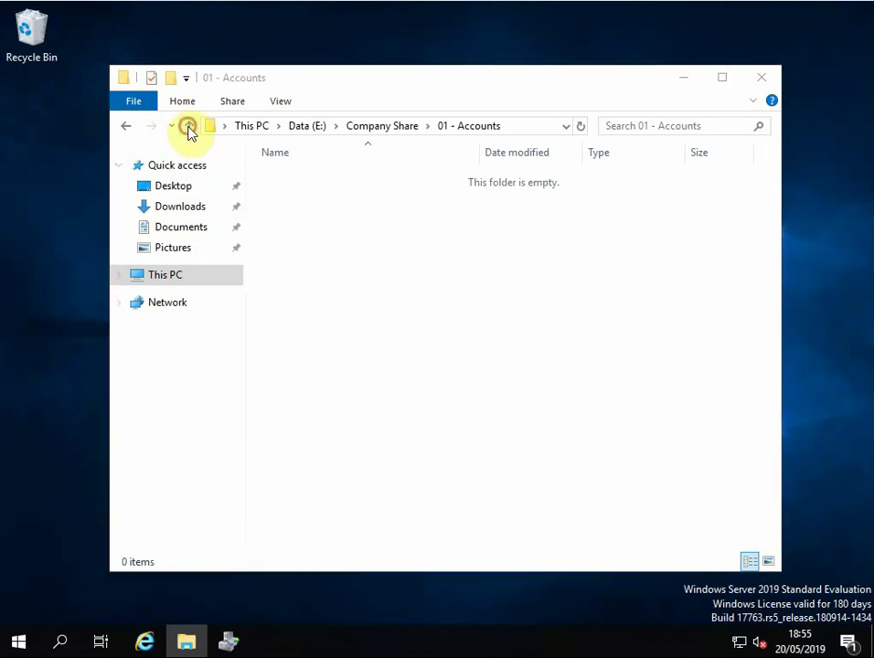
click(189, 128)
click(189, 128)
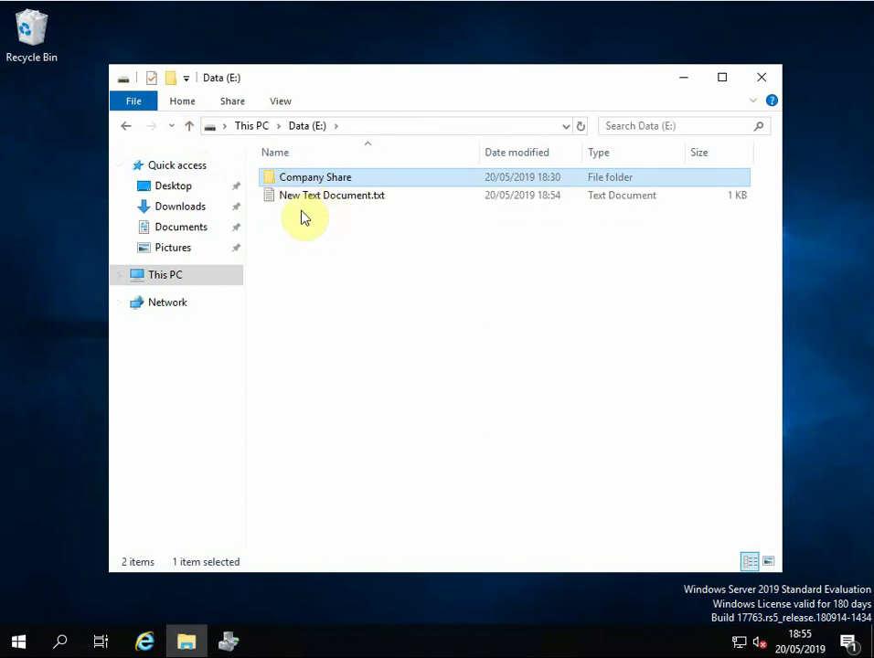
click(274, 197)
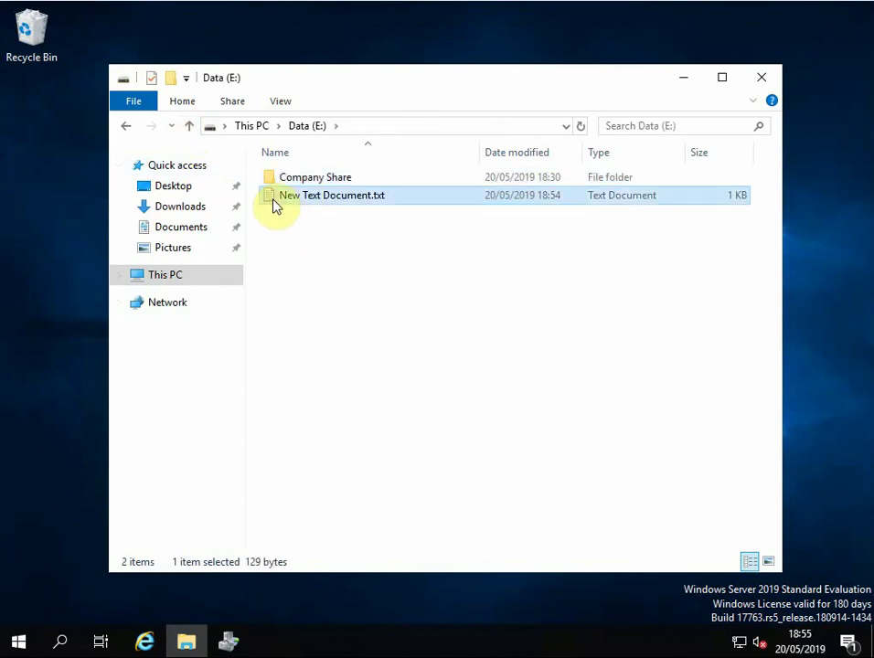
key(Delete)
click(766, 80)
Switch to File Server Resource Manager, review the included file patterns of the Ransomeware file group without changes, and close the console.
click(229, 641)
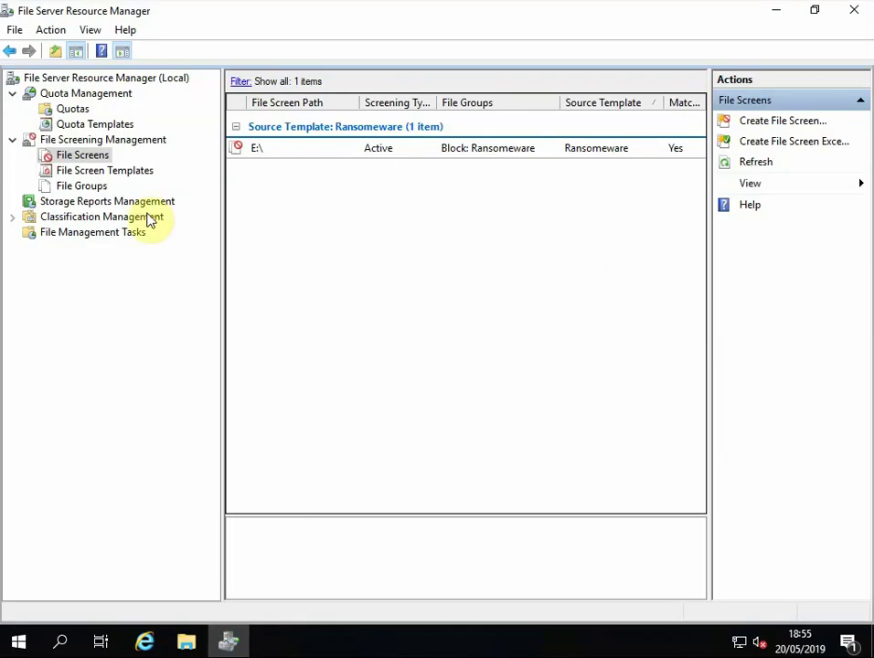
click(84, 187)
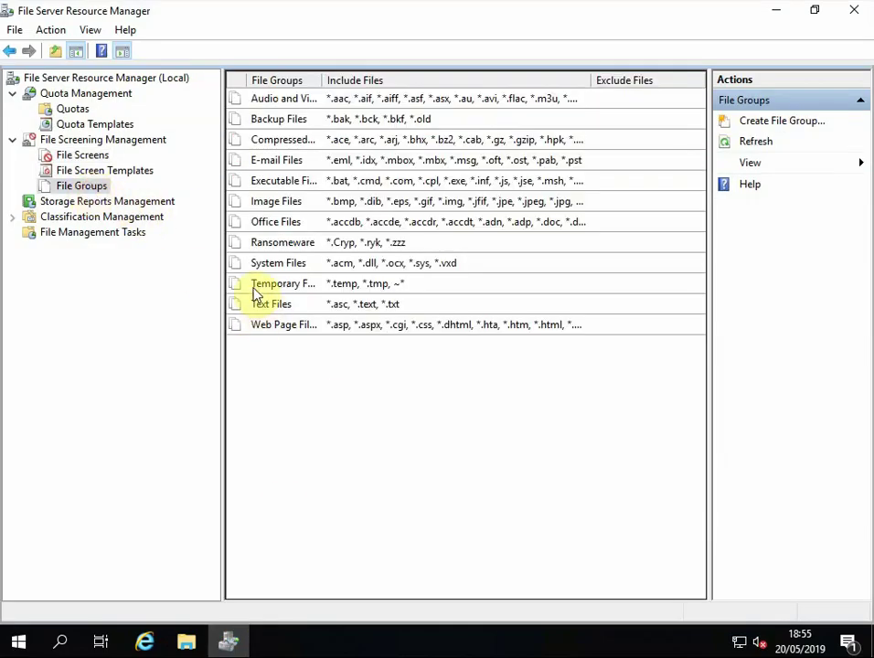
click(240, 243)
right_click(257, 243)
click(263, 253)
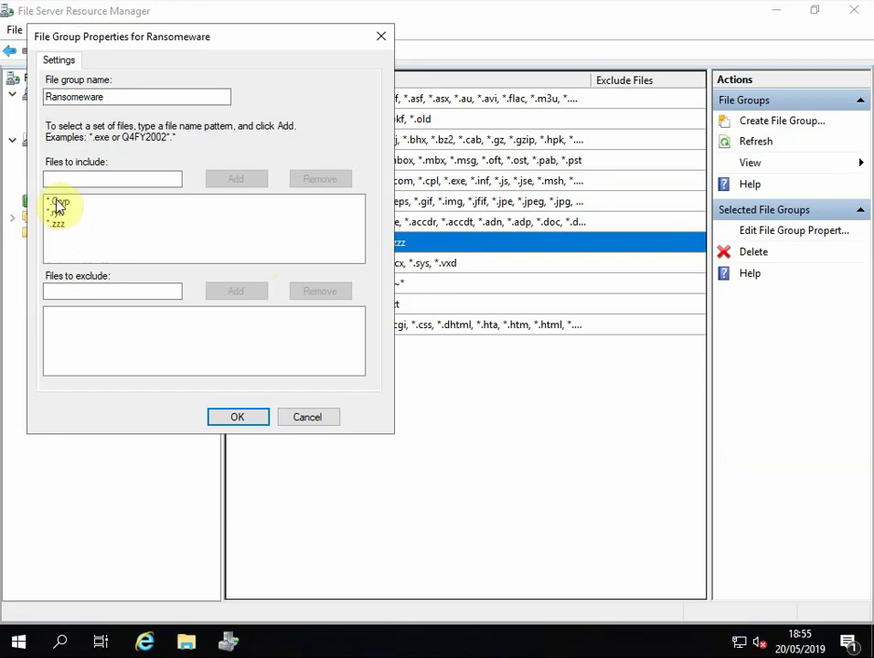
click(309, 417)
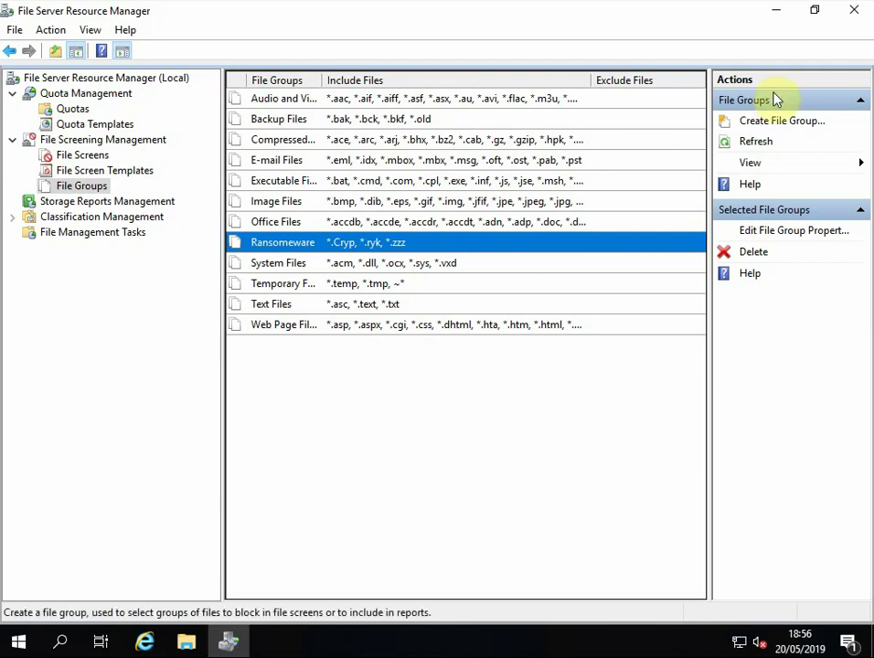
click(853, 15)
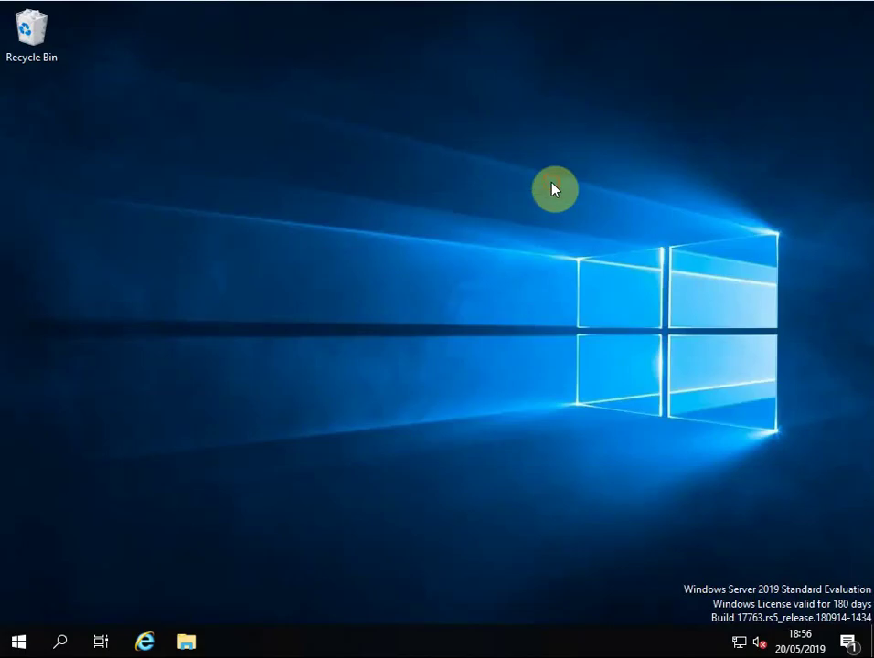